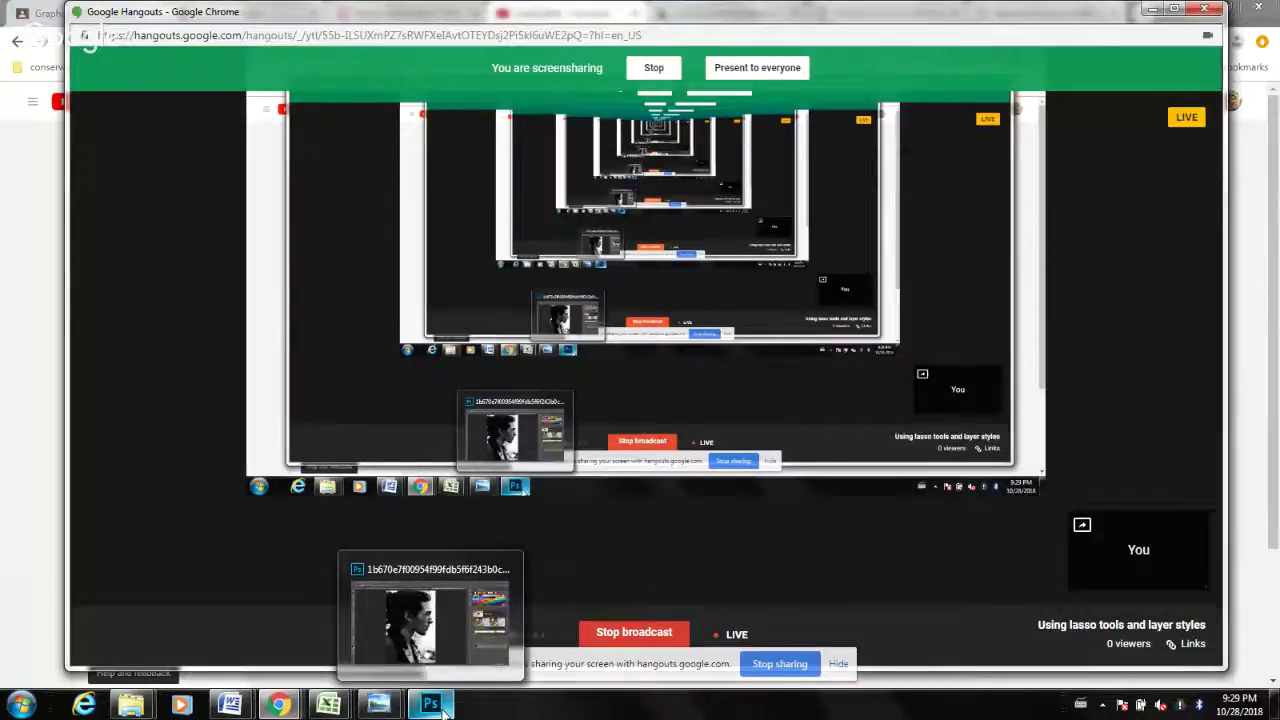
Switch from the Hangouts broadcast window to Photoshop, where the black-and-white portrait is open.
{"action": "left_click", "coordinate": [443, 708]}
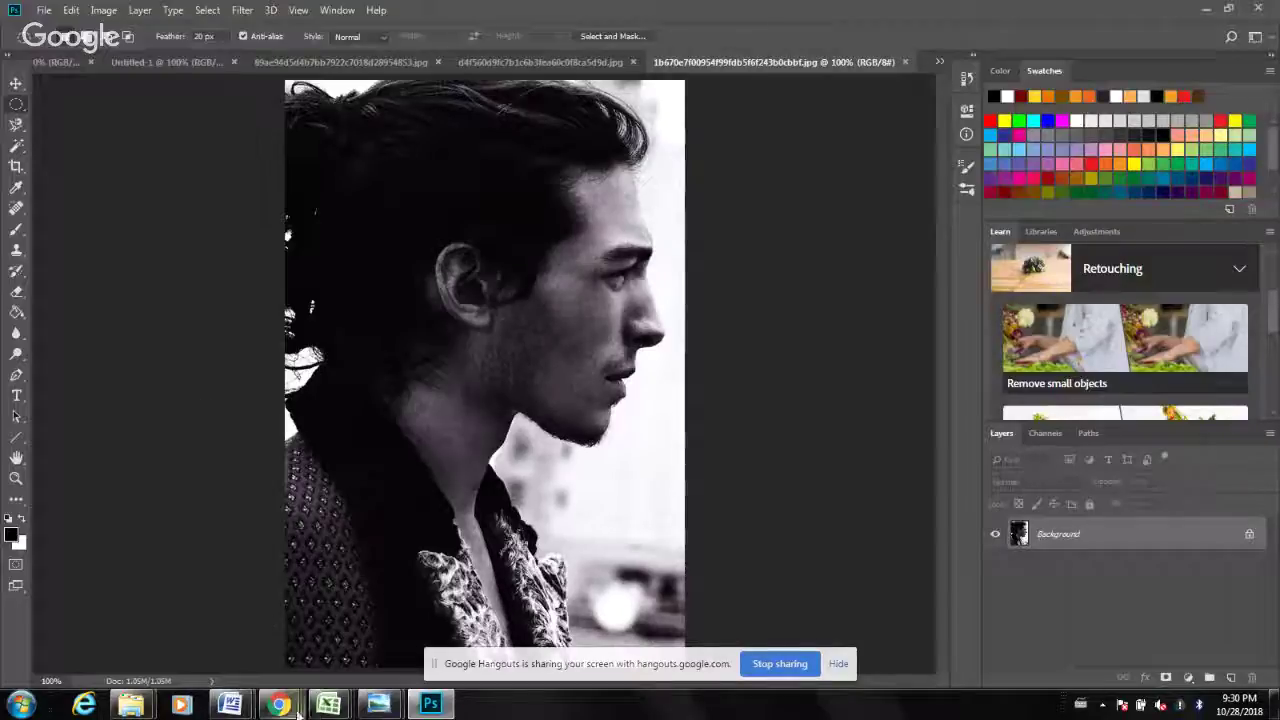
{"action": "mouse_move", "coordinate": [283, 707]}
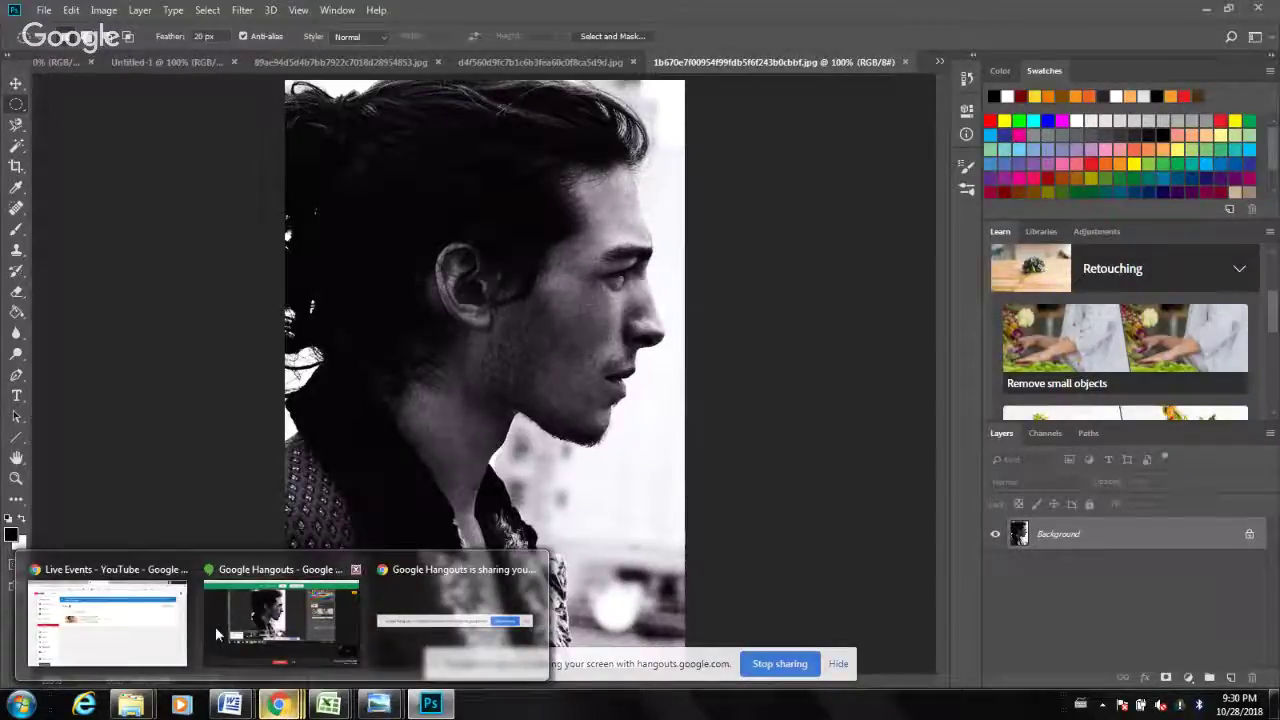
{"action": "mouse_move", "coordinate": [291, 630]}
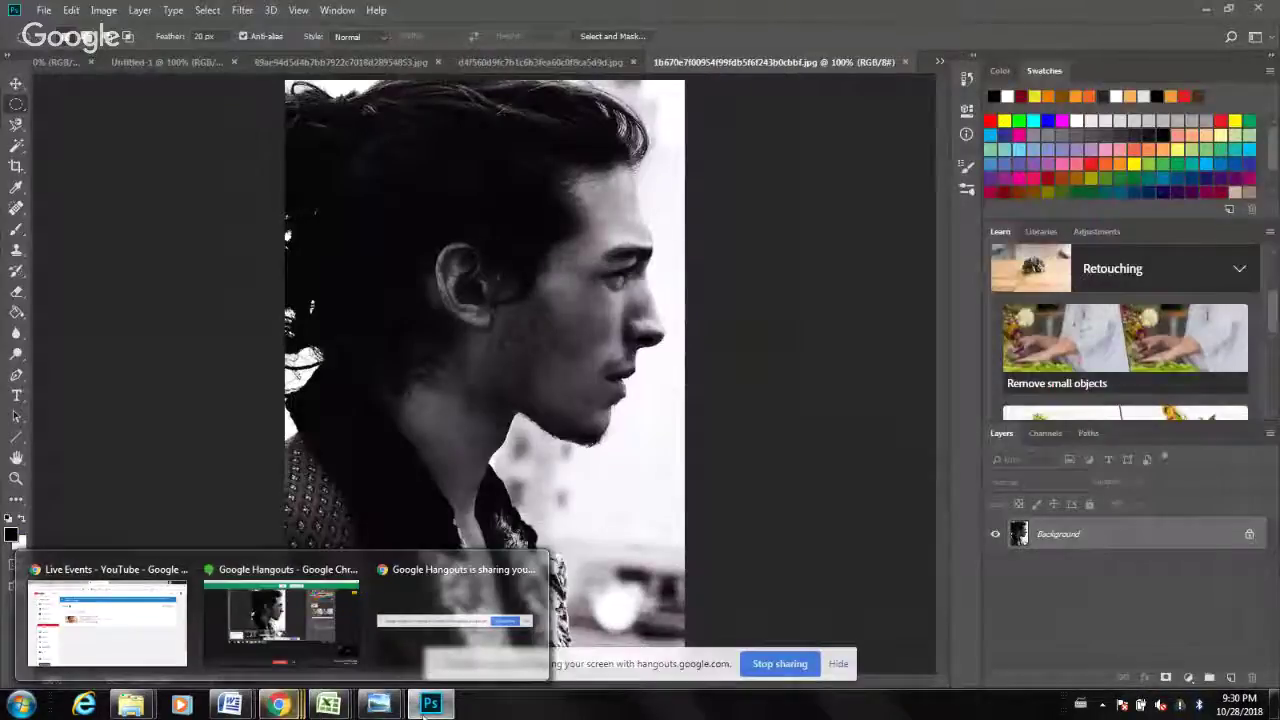
{"action": "mouse_move", "coordinate": [433, 707]}
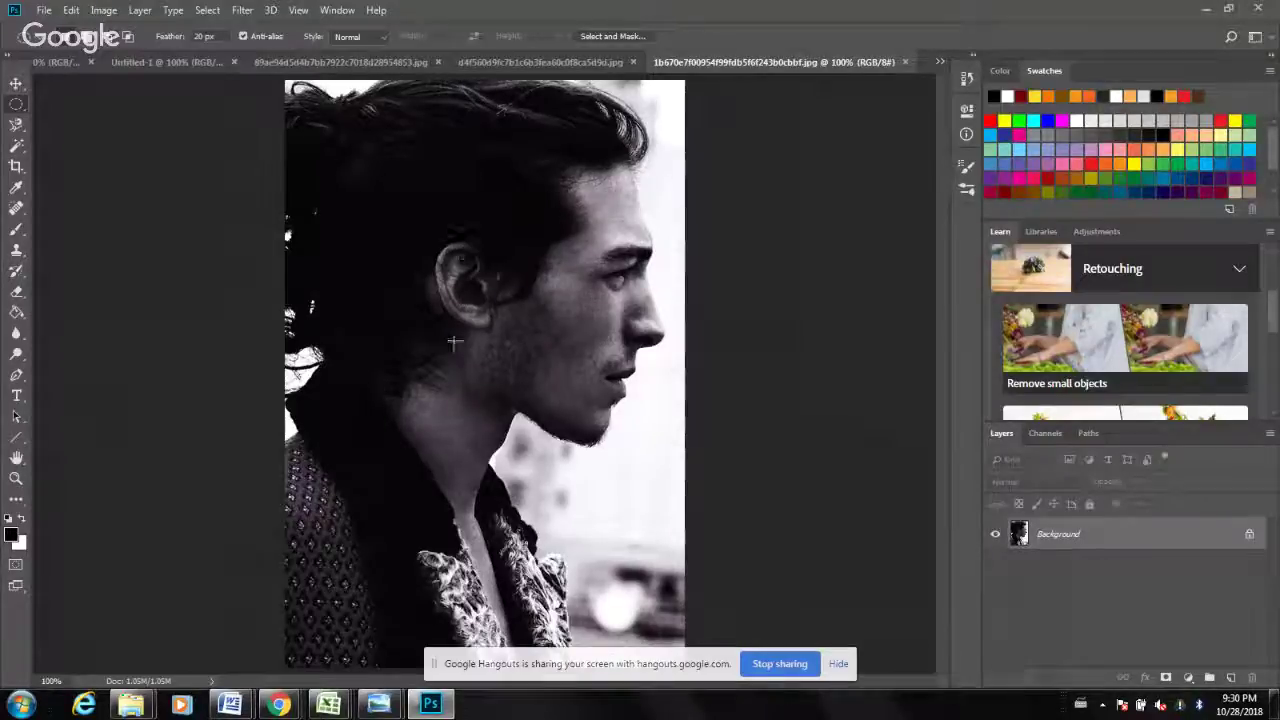
Use the Move tool to copy the beach photo from its own document onto the portrait as a new layer.
{"action": "left_click", "coordinate": [17, 85]}
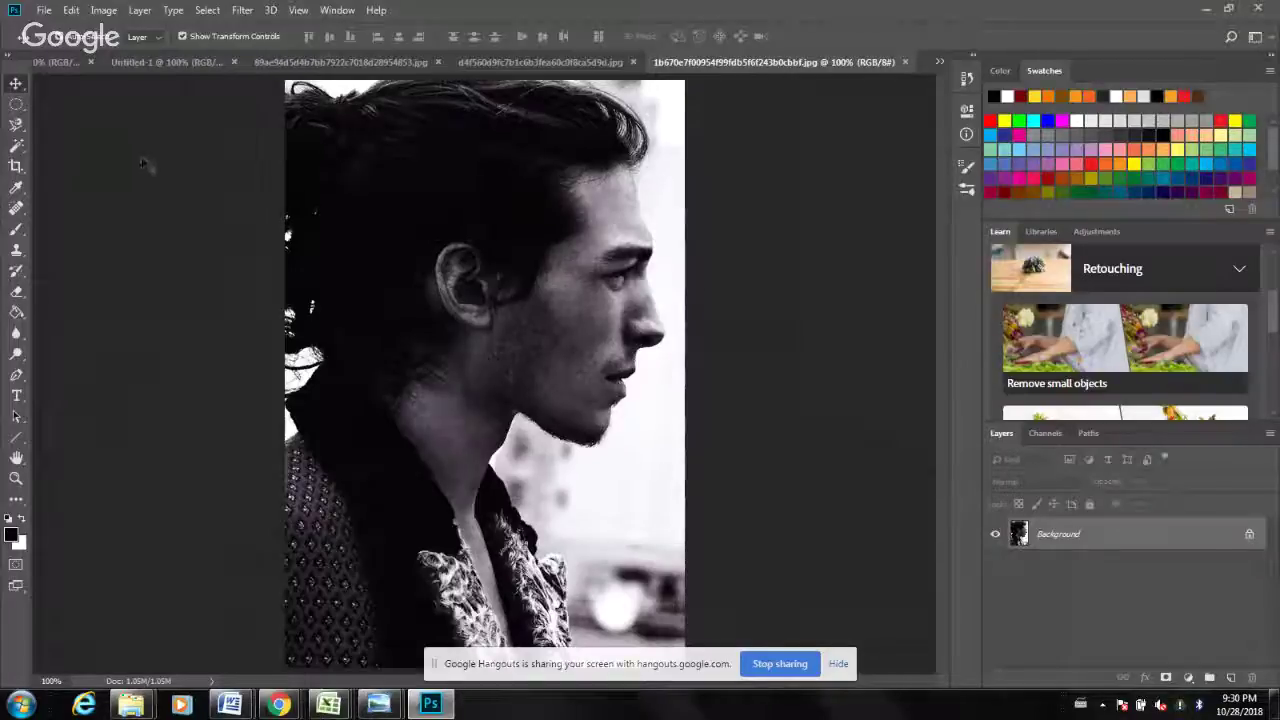
{"action": "left_click", "coordinate": [477, 62]}
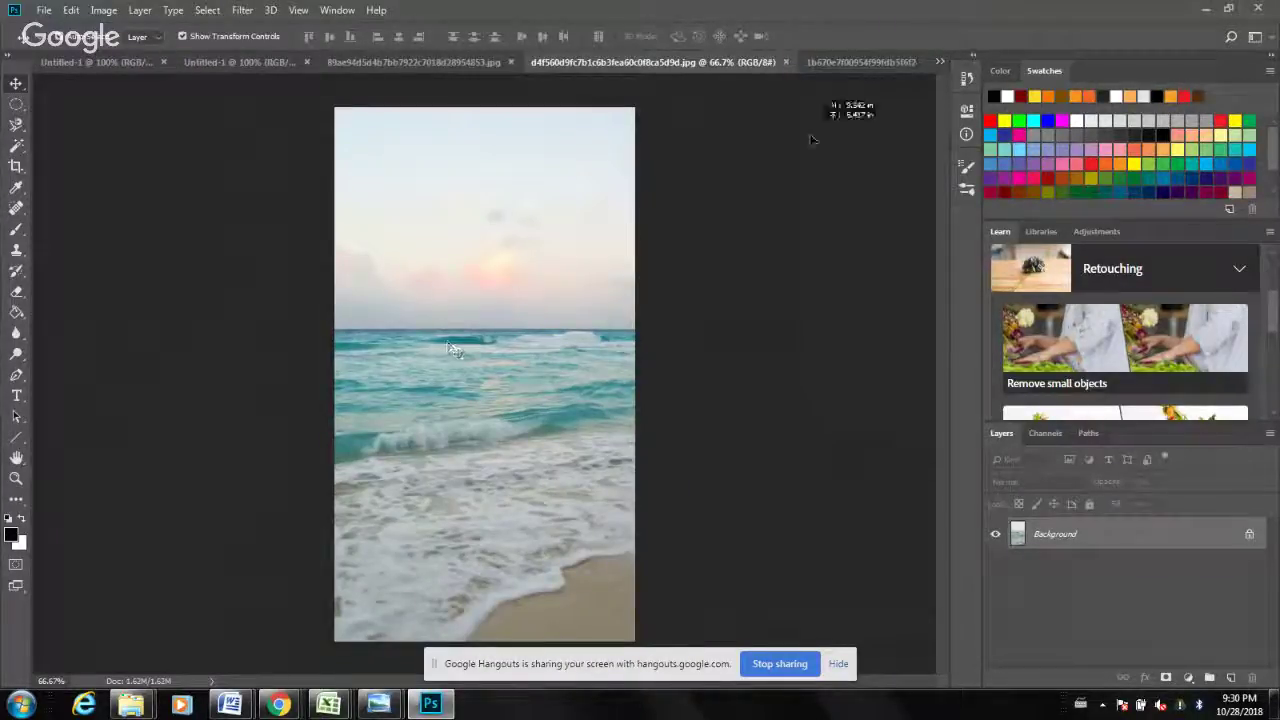
{"action": "left_click", "coordinate": [863, 63]}
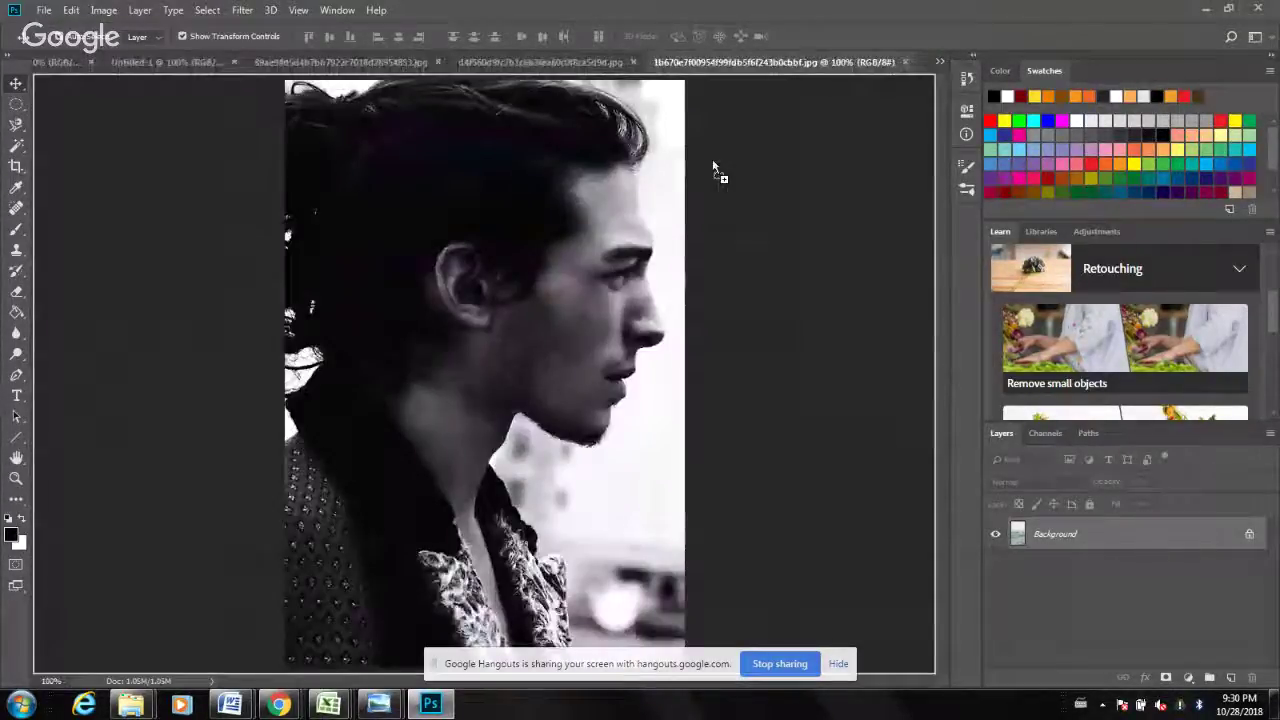
{"action": "left_click_drag", "start_coordinate": [712, 165], "coordinate": [547, 298]}
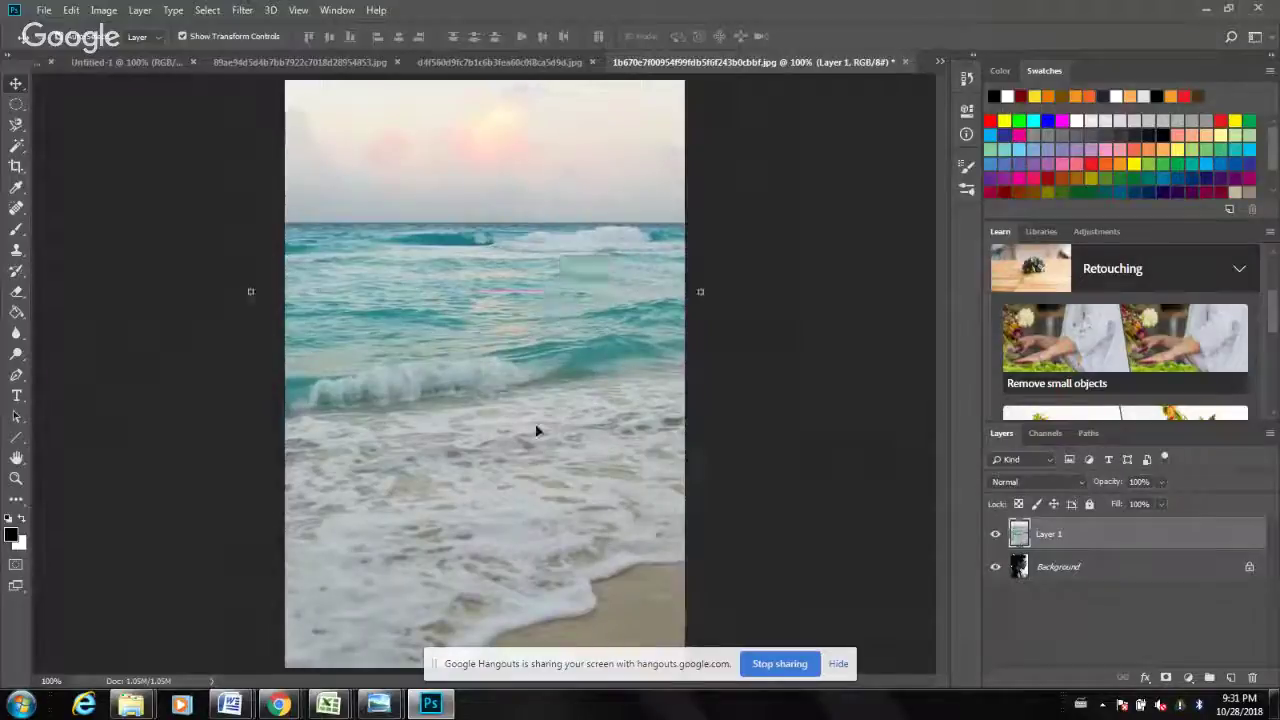
Shift the beach layer slightly left and down so that it still covers the whole portrait.
{"action": "key", "text": "ctrl+t"}
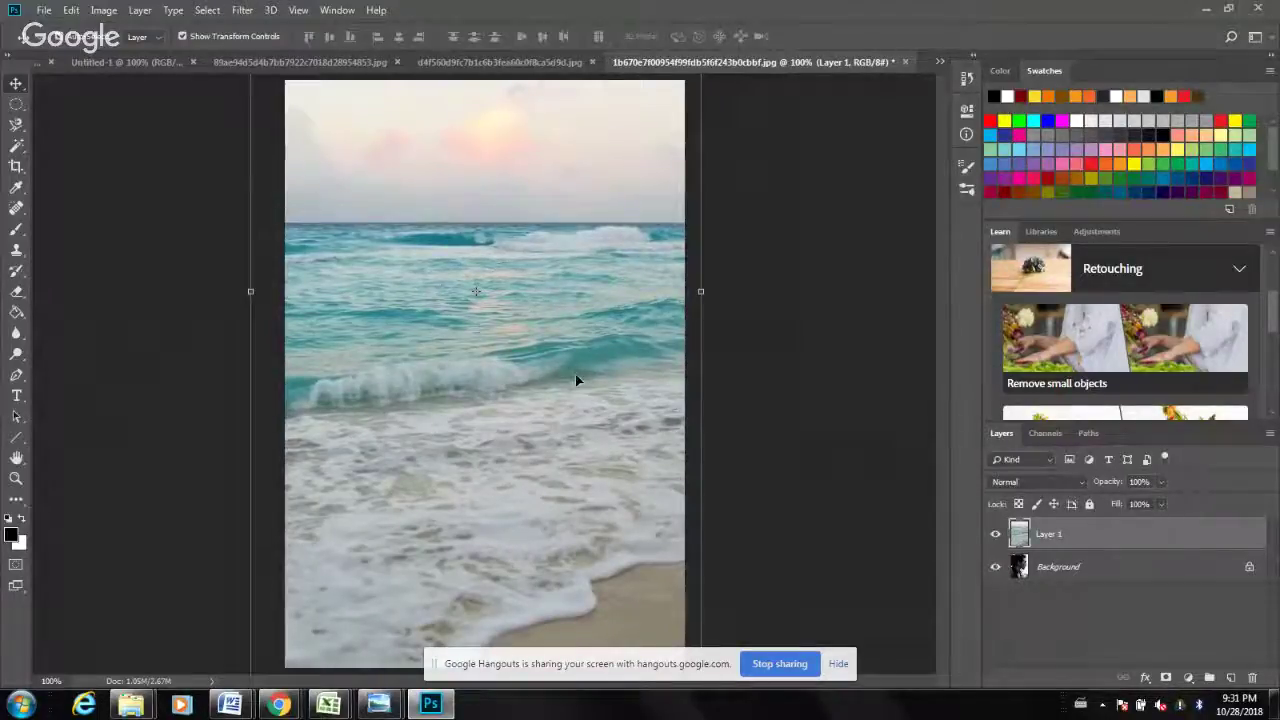
{"action": "key", "text": "Return"}
{"action": "mouse_move", "coordinate": [575, 376]}
{"action": "left_mouse_down"}
{"action": "mouse_move", "coordinate": [661, 374]}
{"action": "mouse_move", "coordinate": [569, 366]}
{"action": "left_mouse_up"}
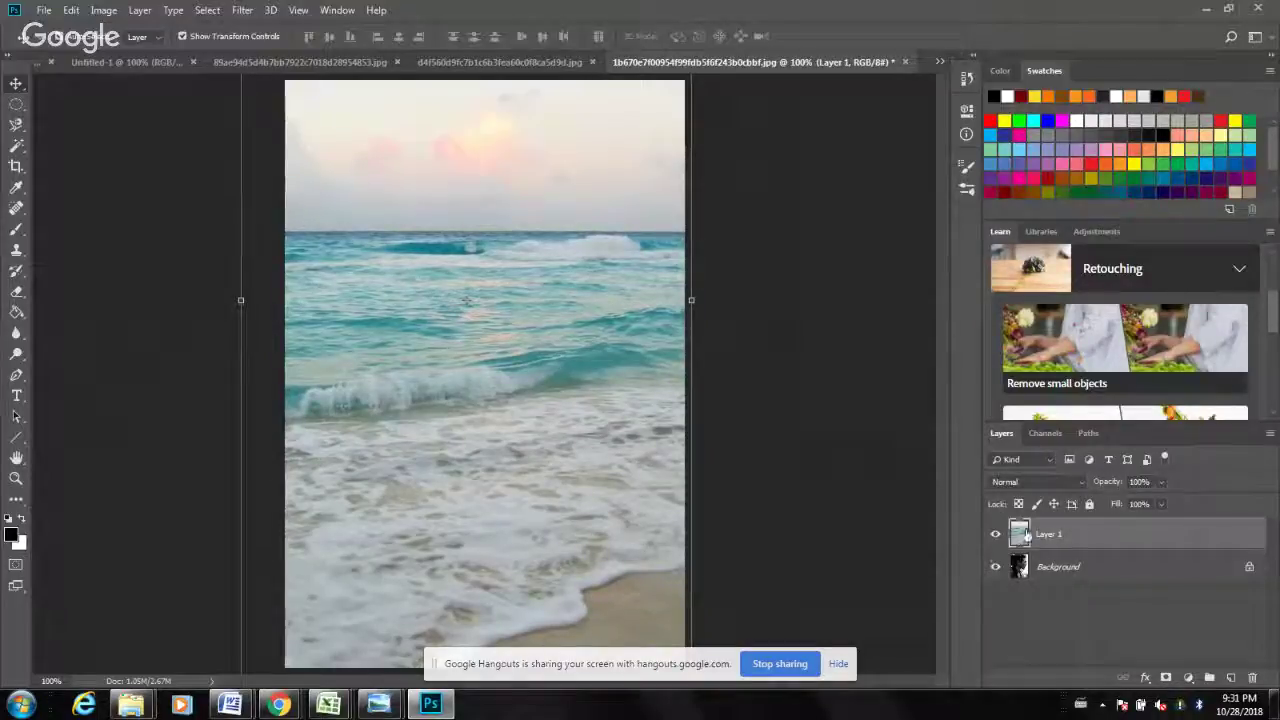
Try the Dissolve and Luminosity blend modes on the beach layer.
{"action": "left_click", "coordinate": [1082, 485]}
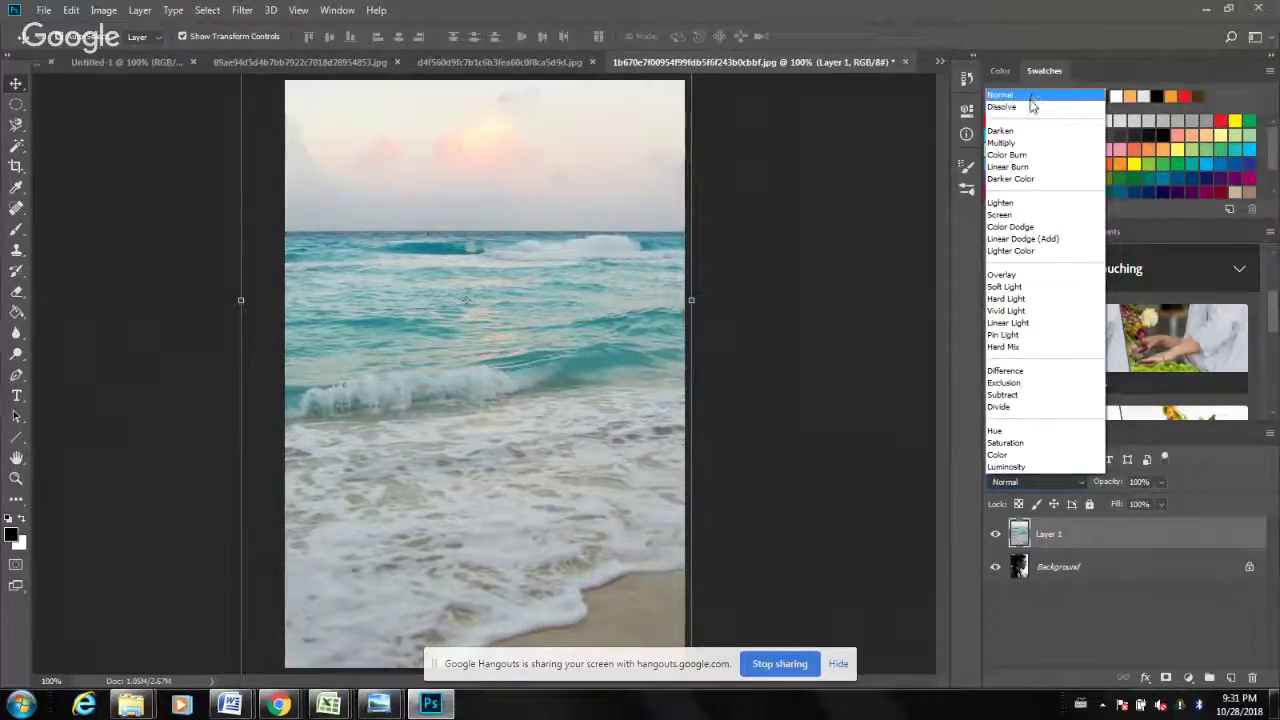
{"action": "left_click", "coordinate": [1010, 107]}
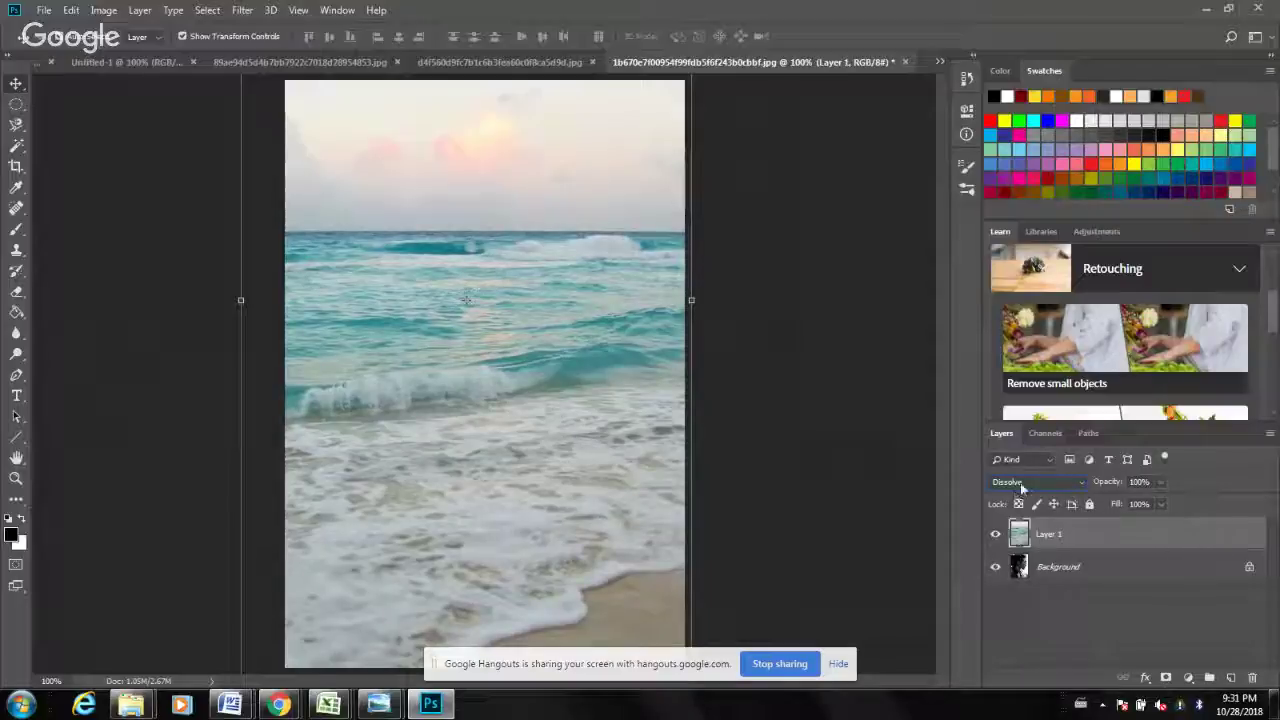
{"action": "left_click", "coordinate": [1020, 486]}
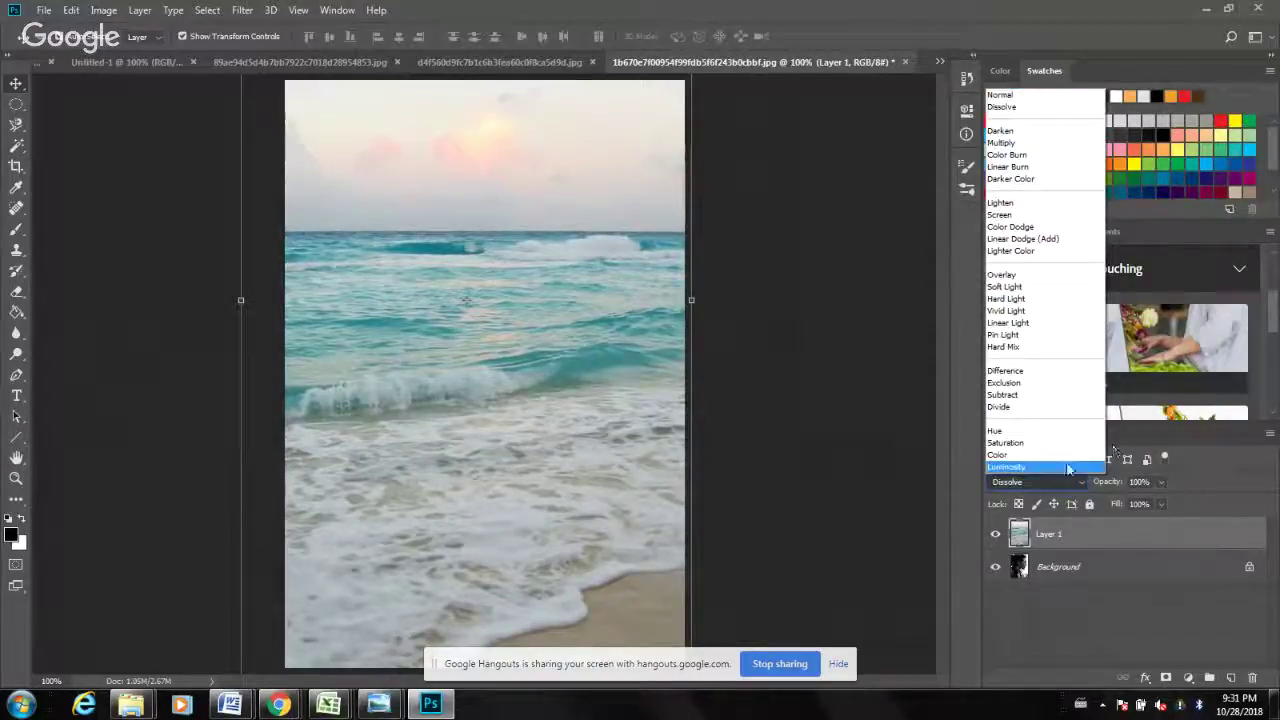
{"action": "left_click", "coordinate": [1064, 492]}
{"action": "key", "text": "Down"}
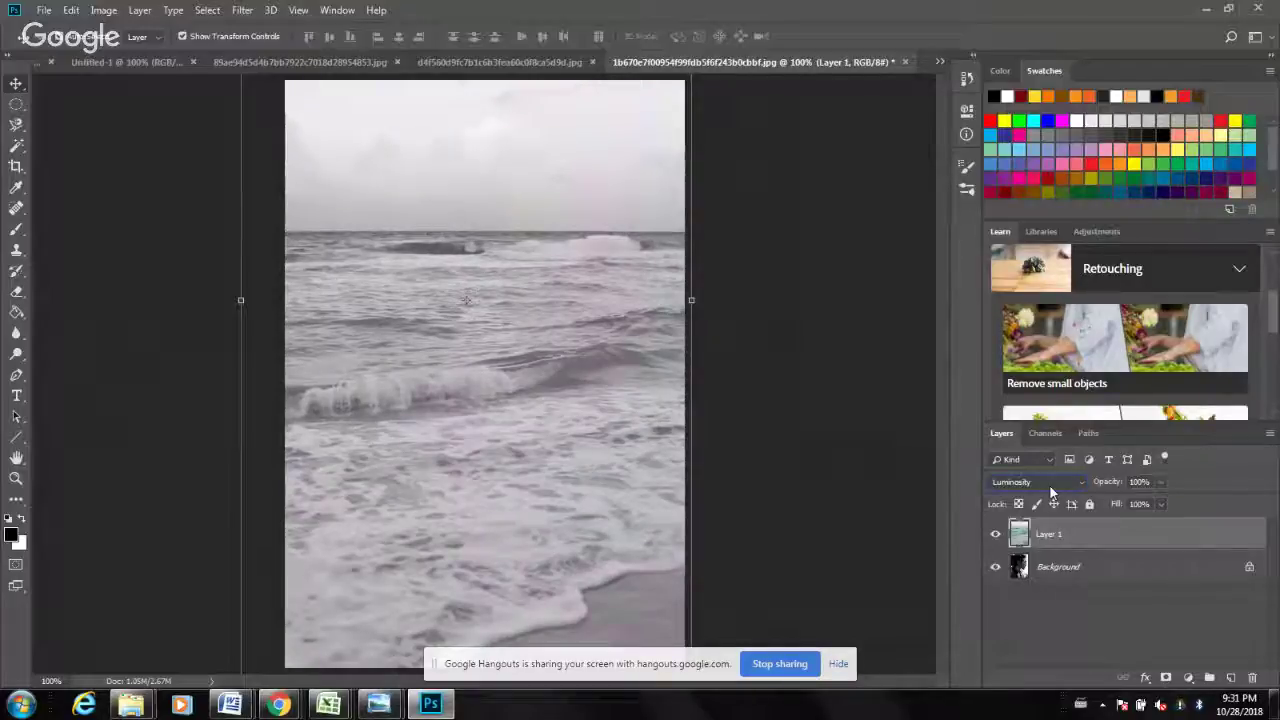
Try the Darken, Multiply and Color Burn blend modes on the beach layer.
{"action": "left_click", "coordinate": [1037, 487]}
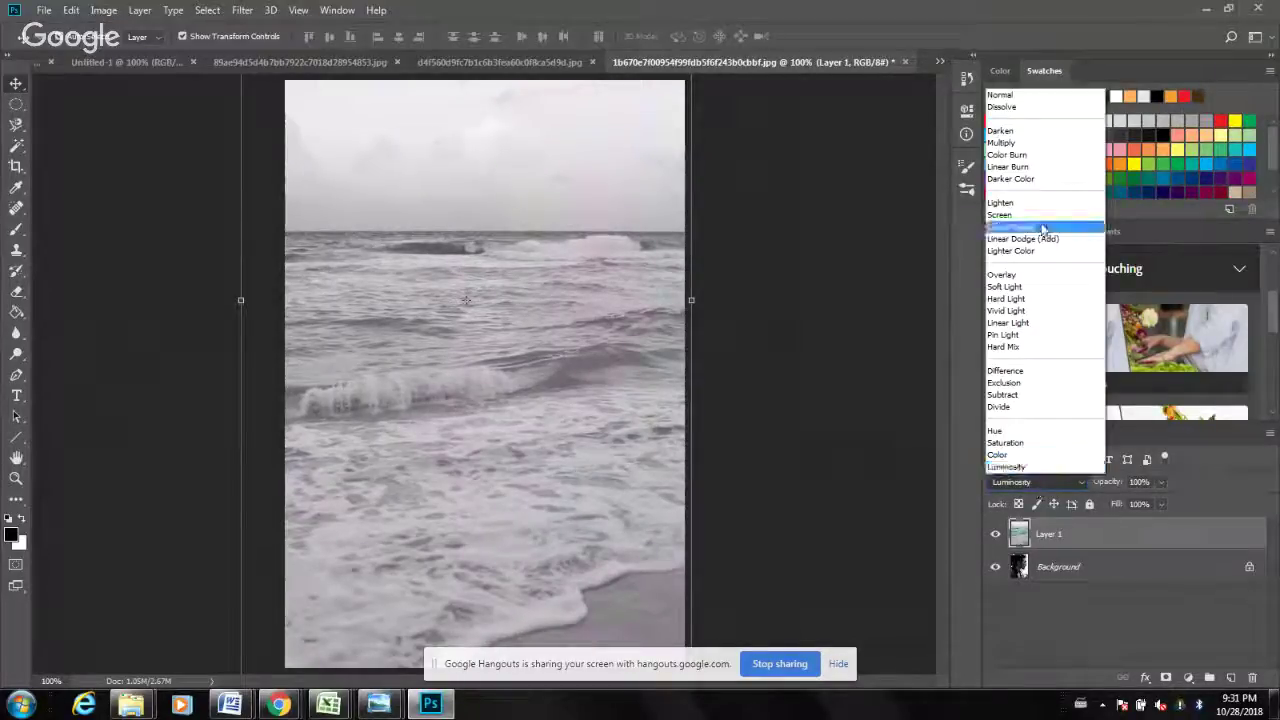
{"action": "left_click", "coordinate": [1058, 131]}
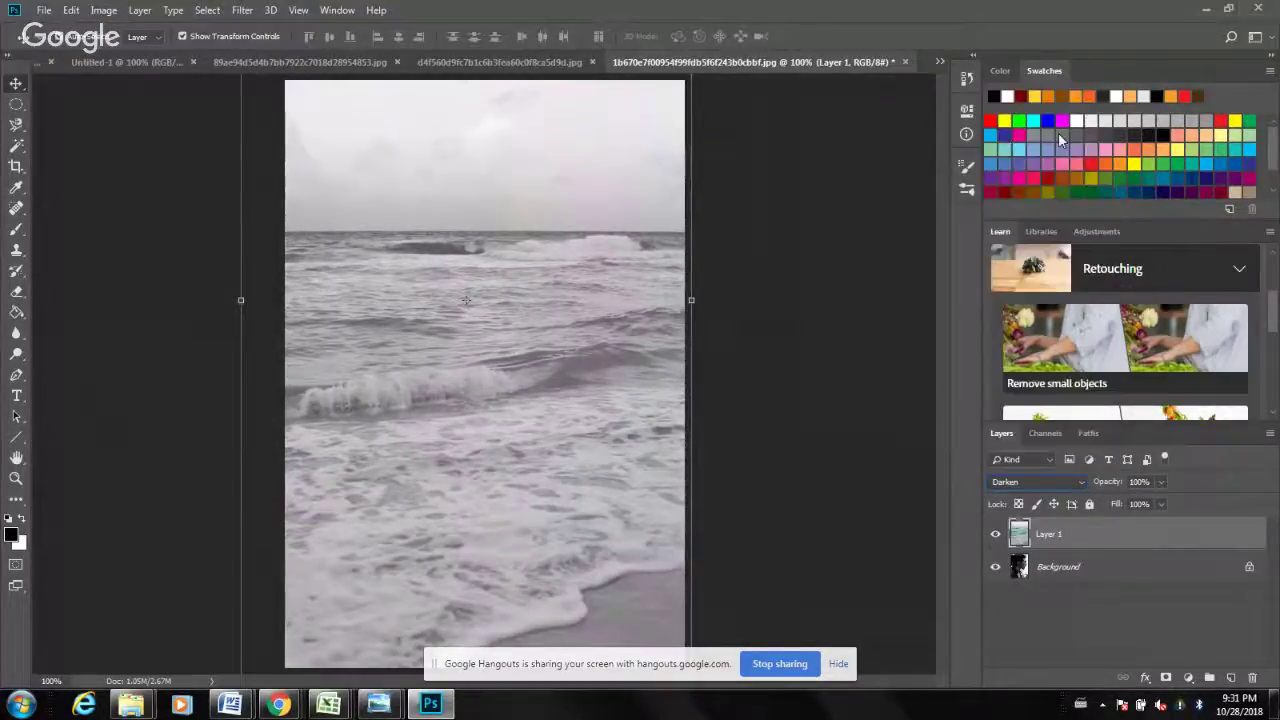
{"action": "key", "text": "Down"}
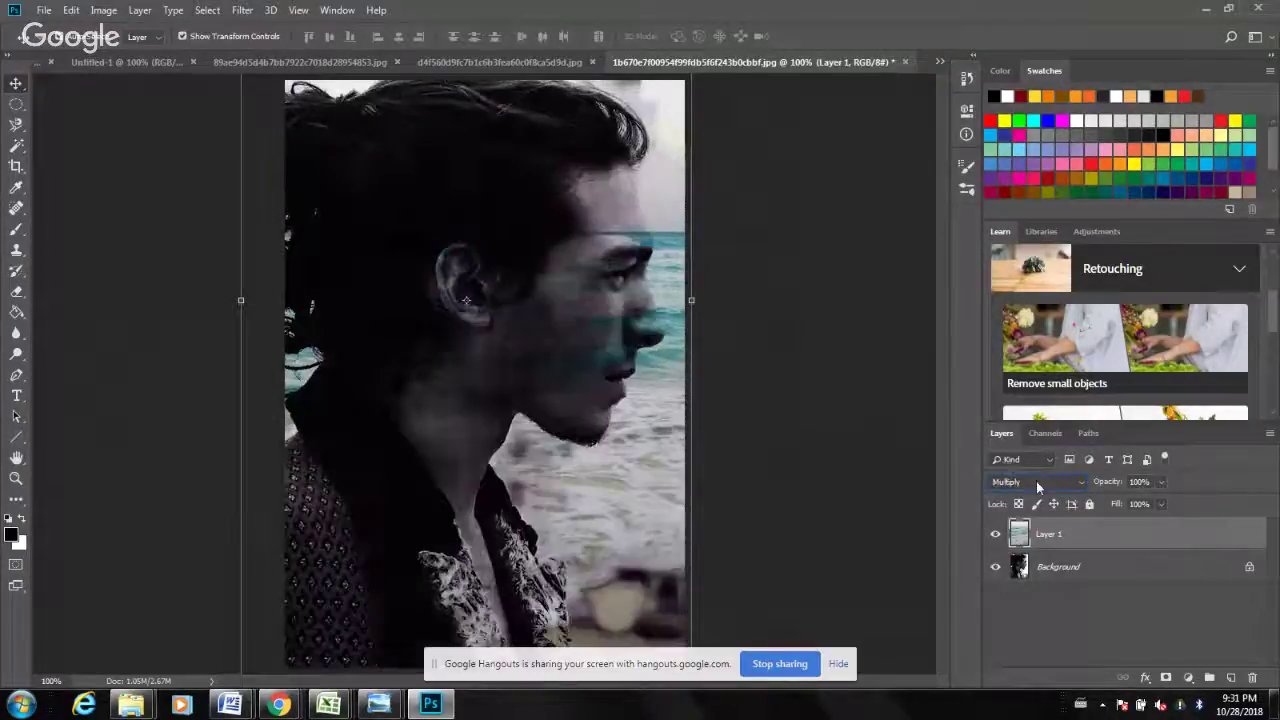
{"action": "key", "text": "Down"}
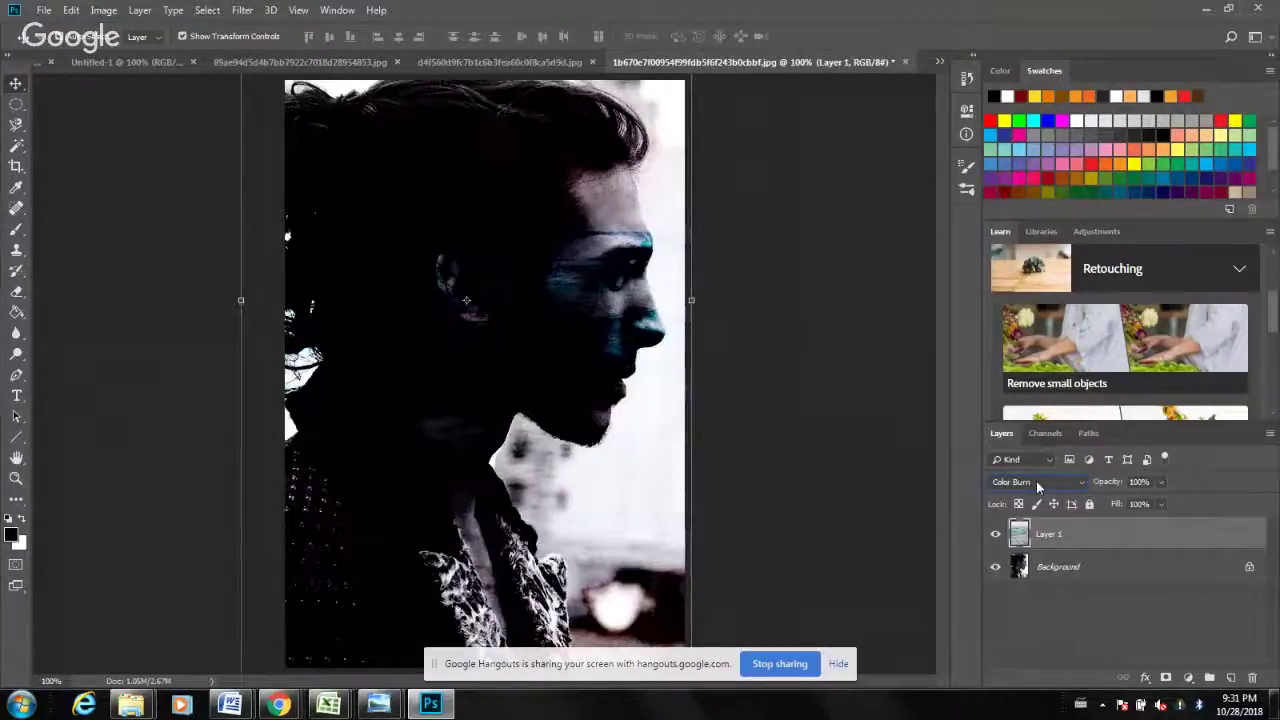
Set the beach layer's blend mode to Screen and reduce its opacity to 66%.
{"action": "left_click", "coordinate": [1038, 483]}
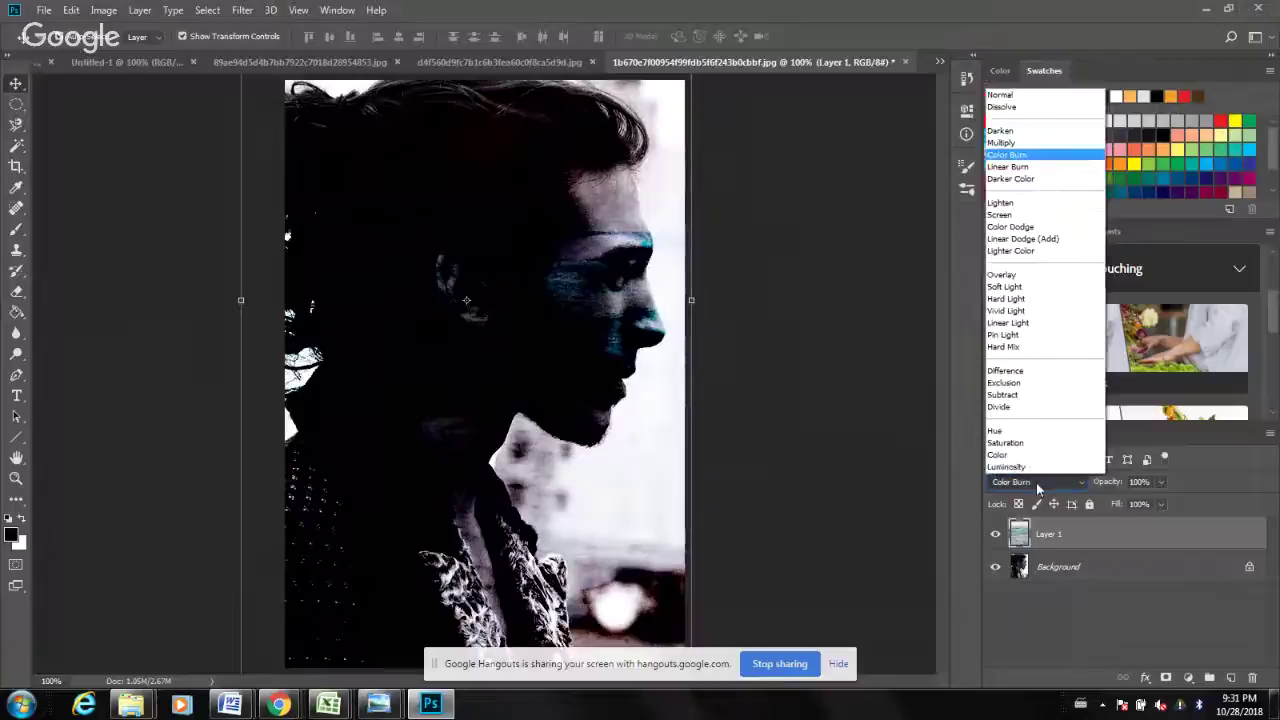
{"action": "left_click", "coordinate": [1025, 216]}
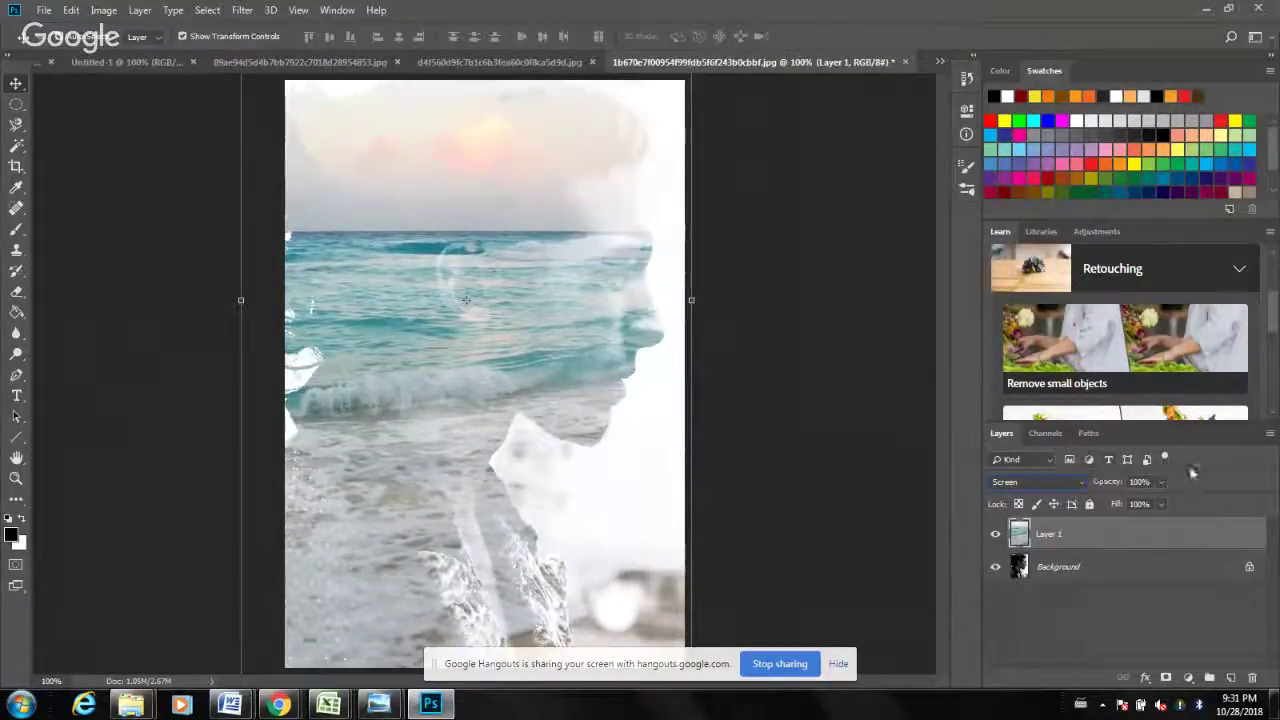
{"action": "left_click", "coordinate": [1160, 483]}
{"action": "left_click", "coordinate": [1129, 499]}
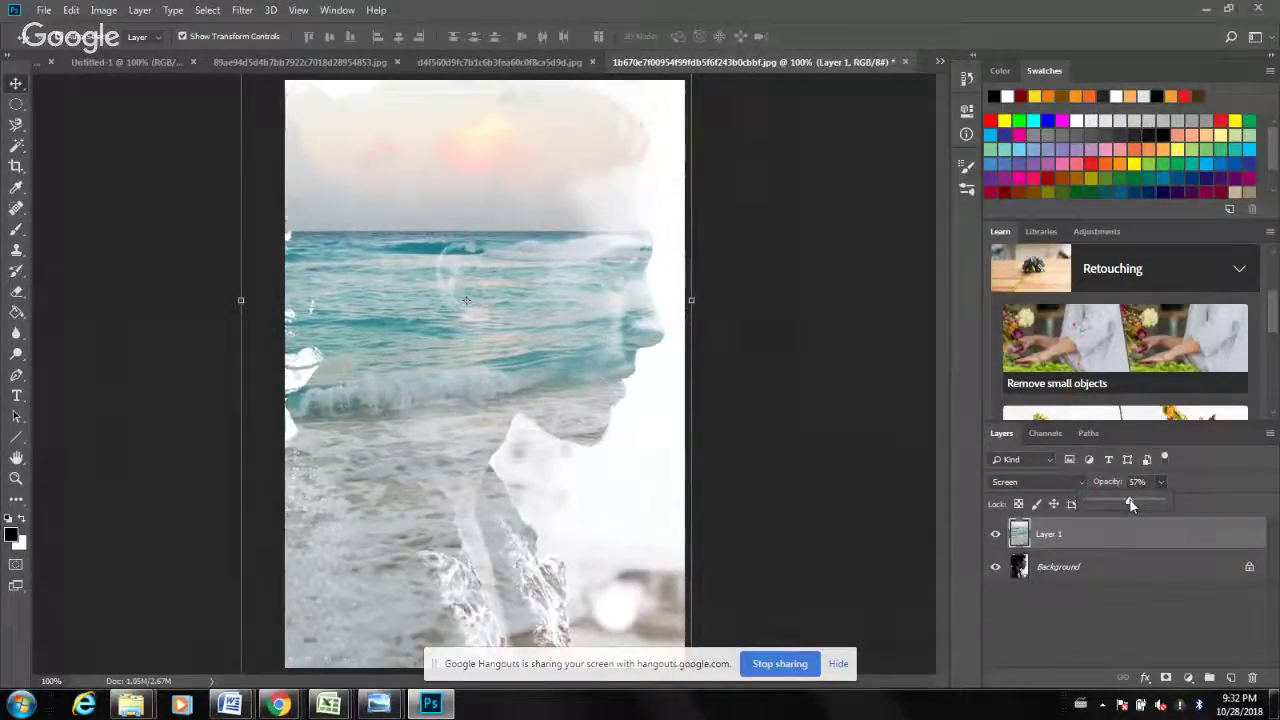
{"action": "left_click", "coordinate": [1139, 500]}
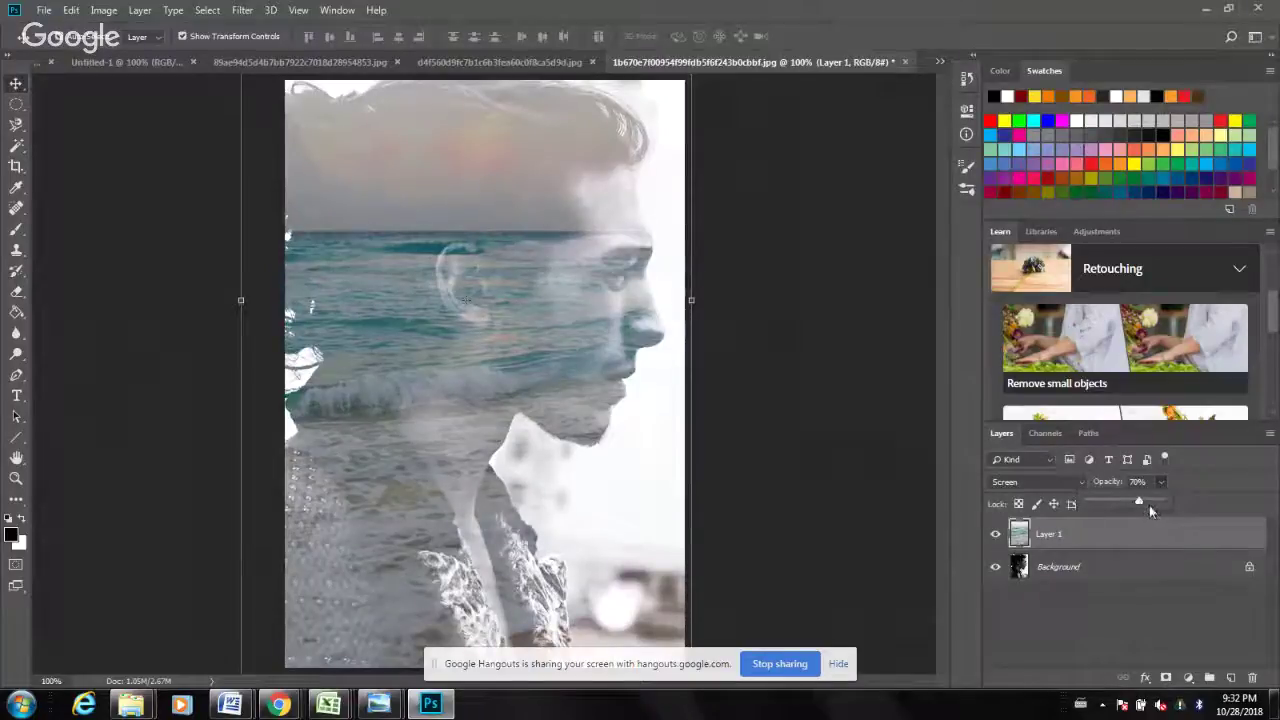
{"action": "left_click_drag", "start_coordinate": [1149, 503], "coordinate": [1151, 503]}
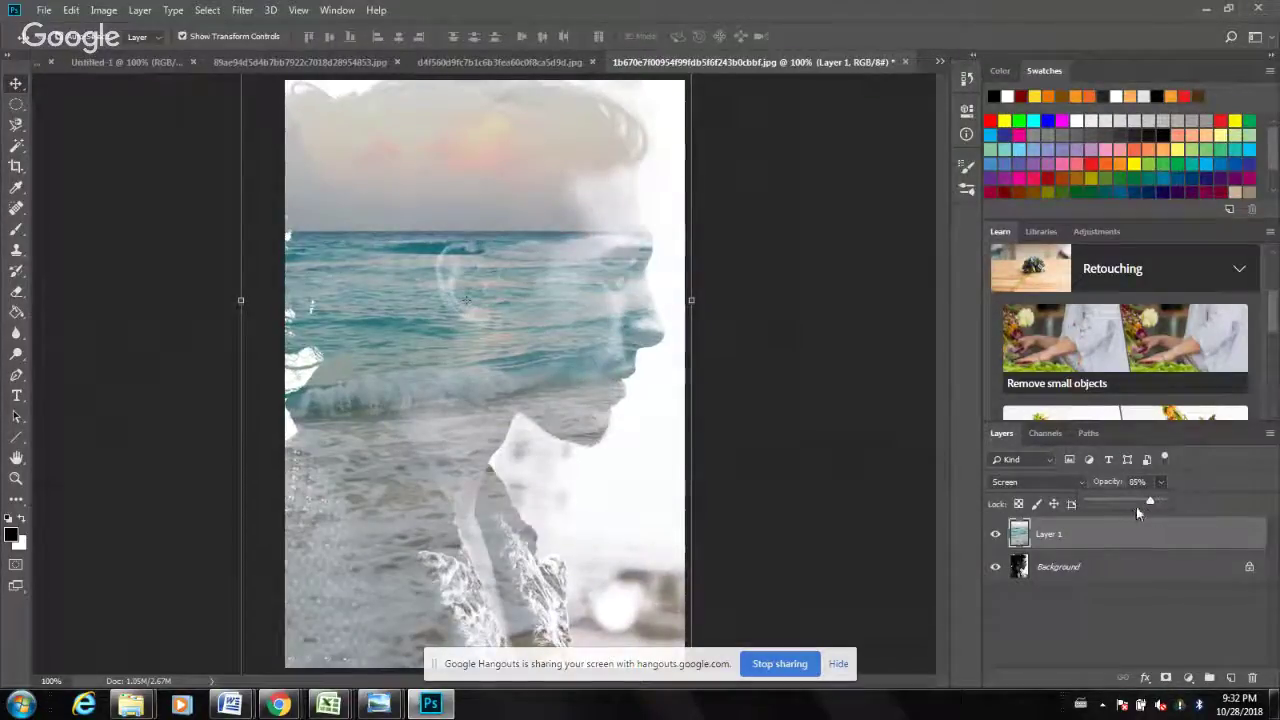
{"action": "left_click", "coordinate": [1137, 503]}
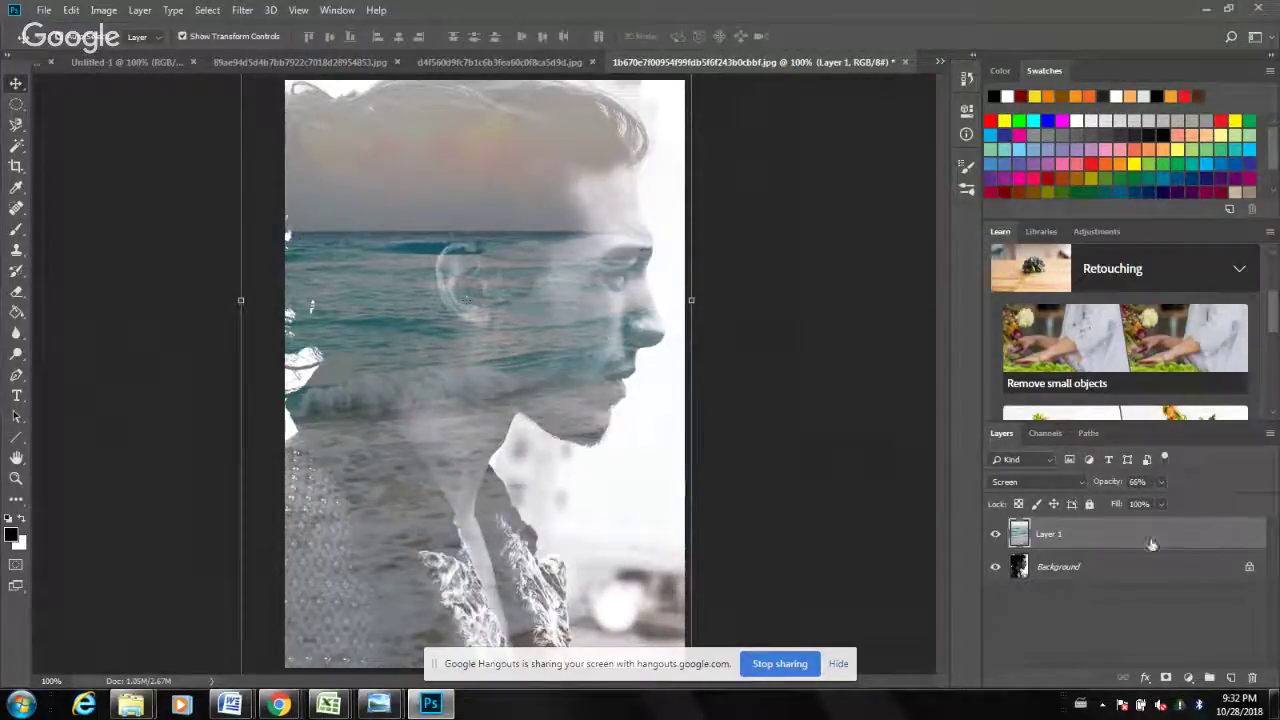
Hide the beach layer, make the Background layer active, and dismiss the screen-sharing notice.
{"action": "left_click", "coordinate": [995, 535]}
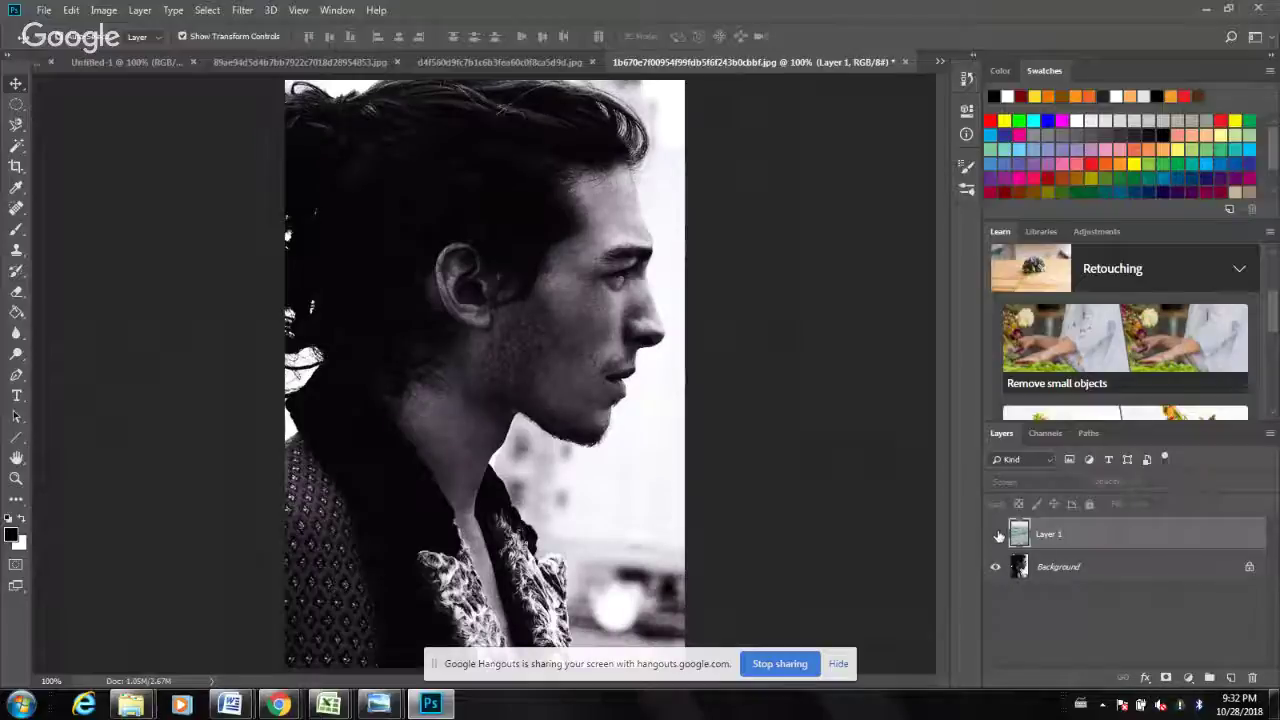
{"action": "left_click", "coordinate": [1095, 569]}
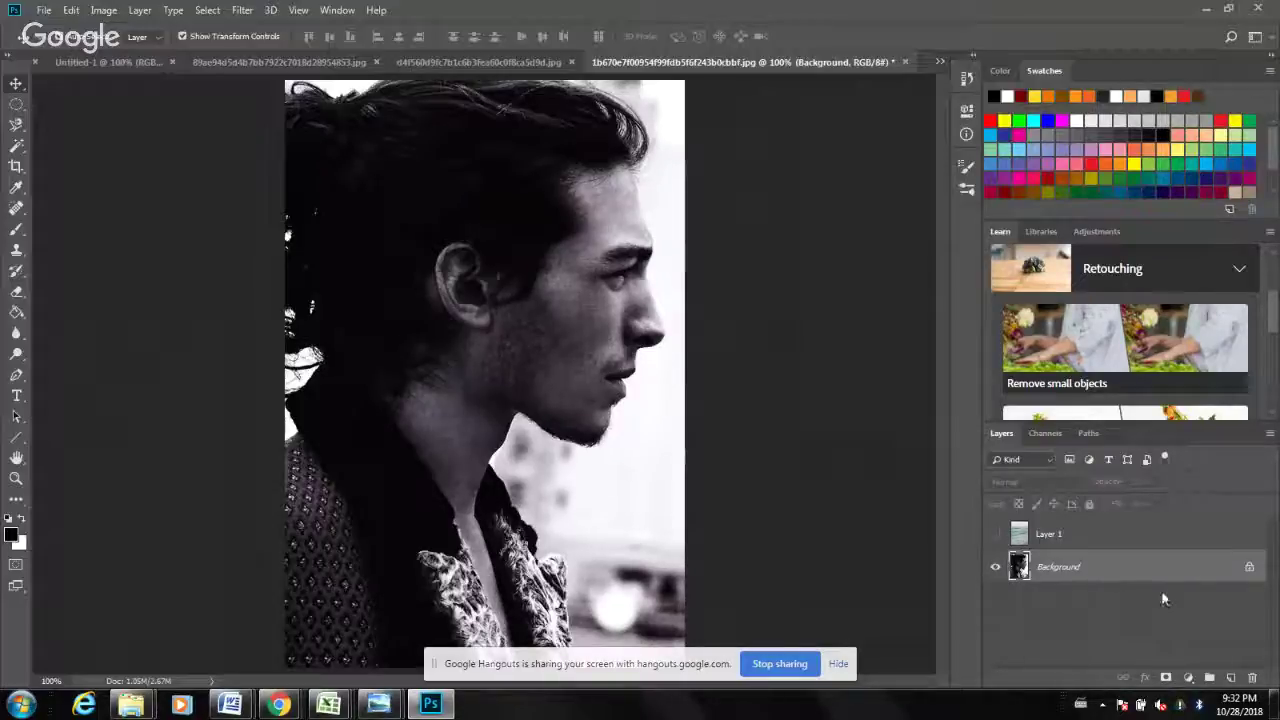
{"action": "left_click", "coordinate": [838, 663]}
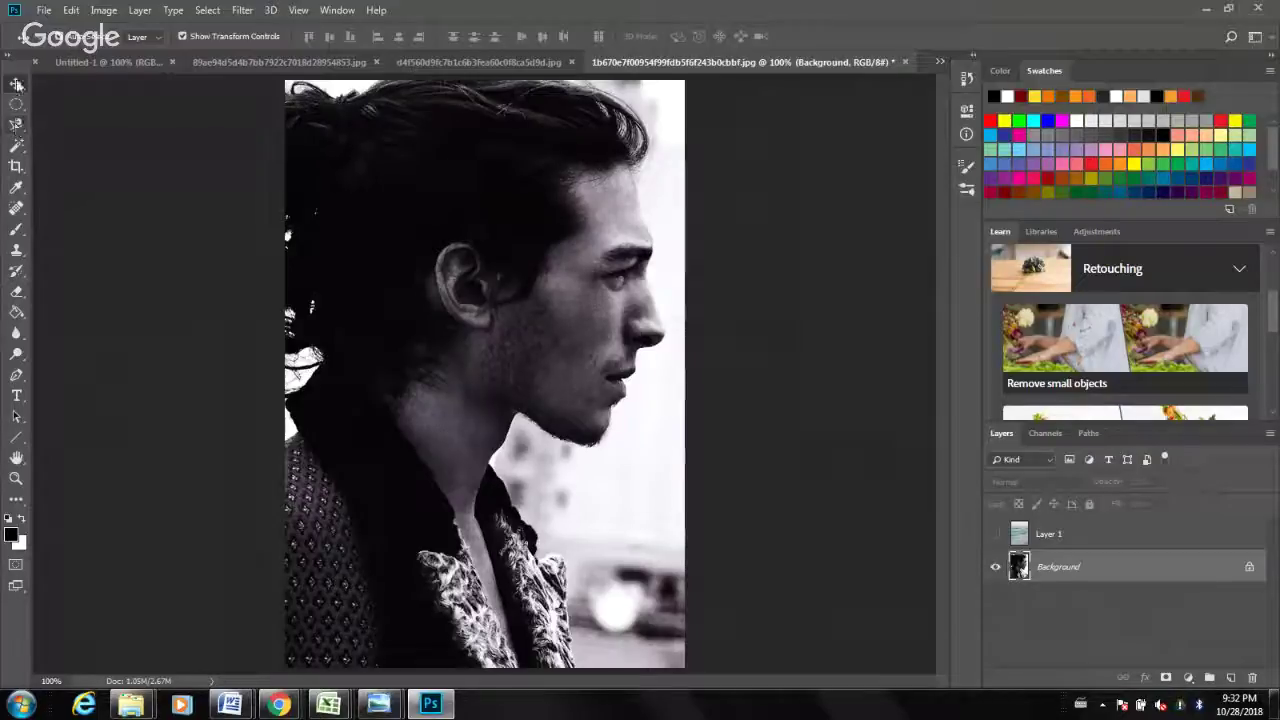
Switch to the standard Lasso tool, outline the man's mouth and chin freehand, and clear that selection.
{"action": "left_click", "coordinate": [17, 126]}
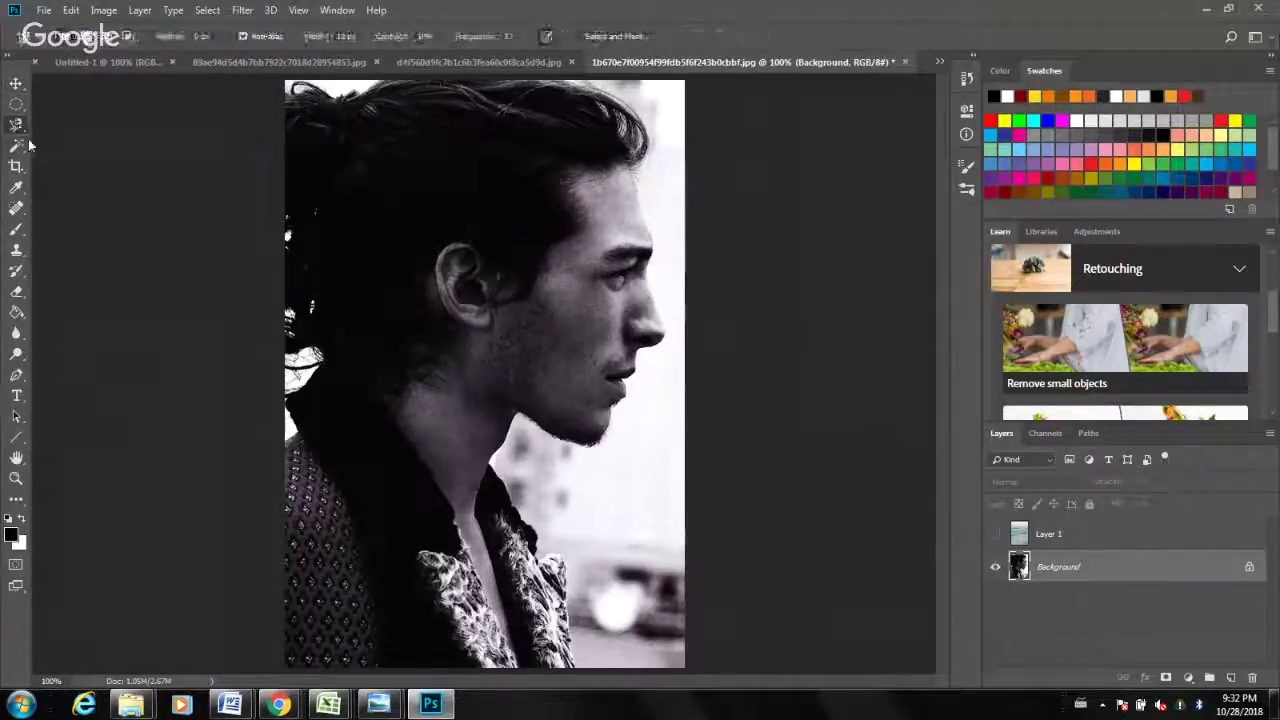
{"action": "right_click", "coordinate": [17, 126]}
{"action": "left_click", "coordinate": [60, 126]}
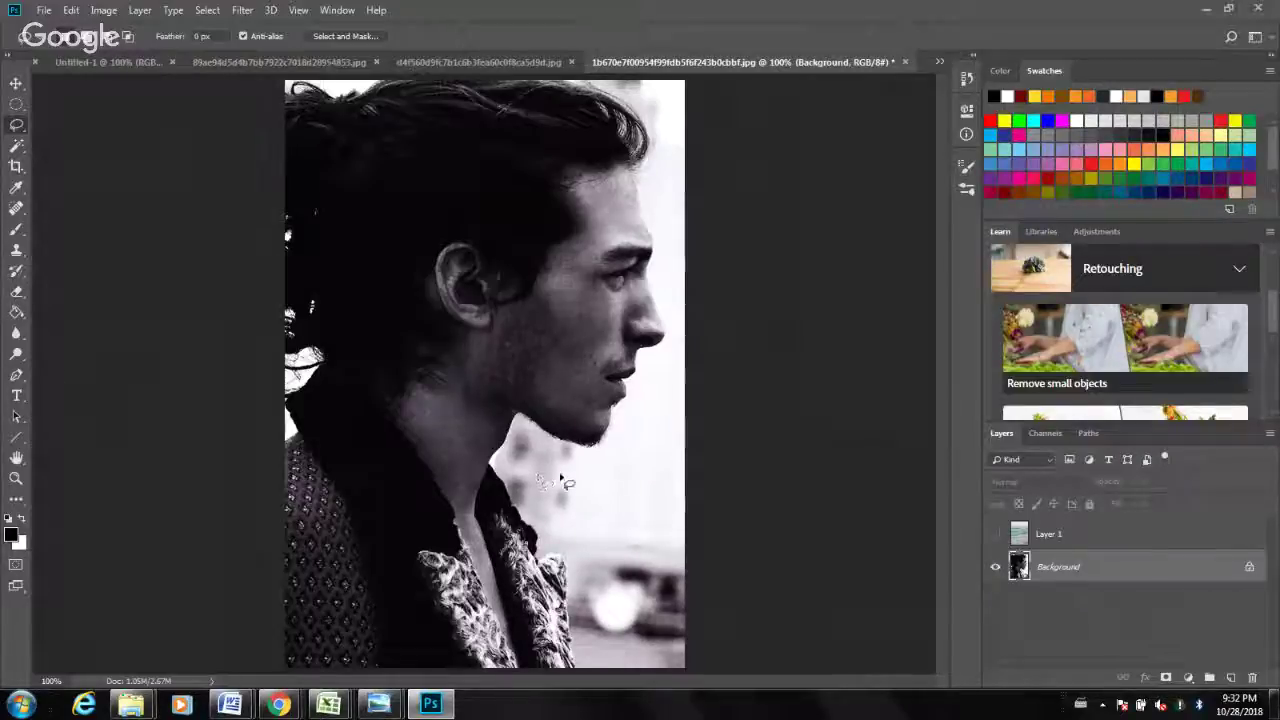
{"action": "mouse_move", "coordinate": [553, 455]}
{"action": "left_mouse_down"}
{"action": "mouse_move", "coordinate": [550, 385]}
{"action": "mouse_move", "coordinate": [645, 450]}
{"action": "mouse_move", "coordinate": [588, 472]}
{"action": "mouse_move", "coordinate": [560, 458]}
{"action": "mouse_move", "coordinate": [614, 500]}
{"action": "mouse_move", "coordinate": [592, 470]}
{"action": "left_mouse_up"}
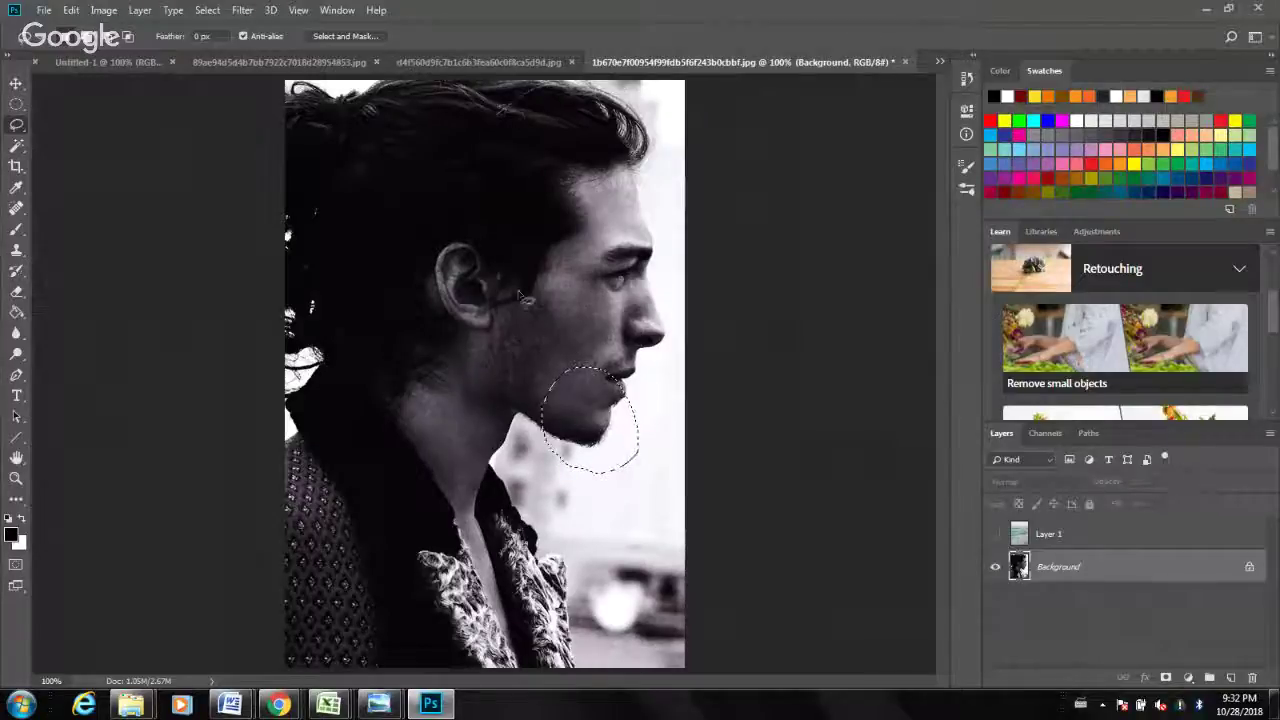
{"action": "key", "text": "ctrl+d"}
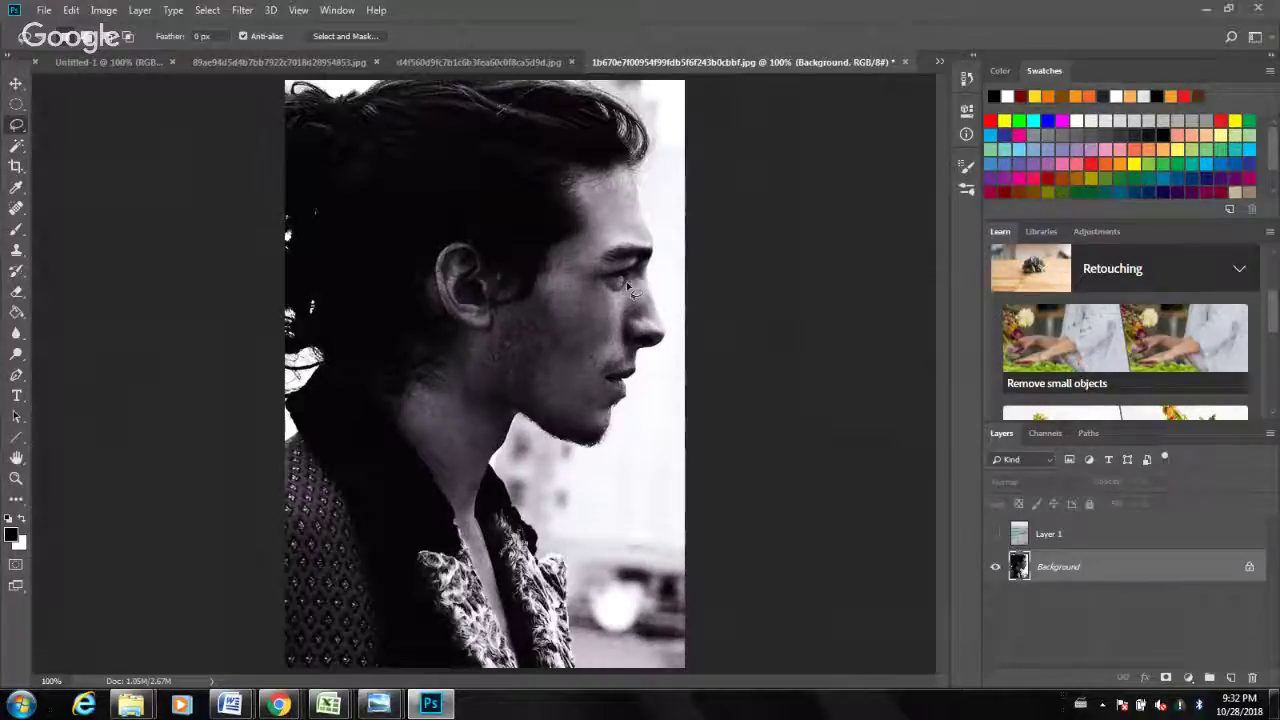
Outline the nose with a freehand Lasso selection, move the piece over the ear, and then place it in front of the face.
{"action": "mouse_move", "coordinate": [625, 352]}
{"action": "left_mouse_down"}
{"action": "mouse_move", "coordinate": [662, 367]}
{"action": "mouse_move", "coordinate": [669, 346]}
{"action": "mouse_move", "coordinate": [636, 292]}
{"action": "left_mouse_up"}
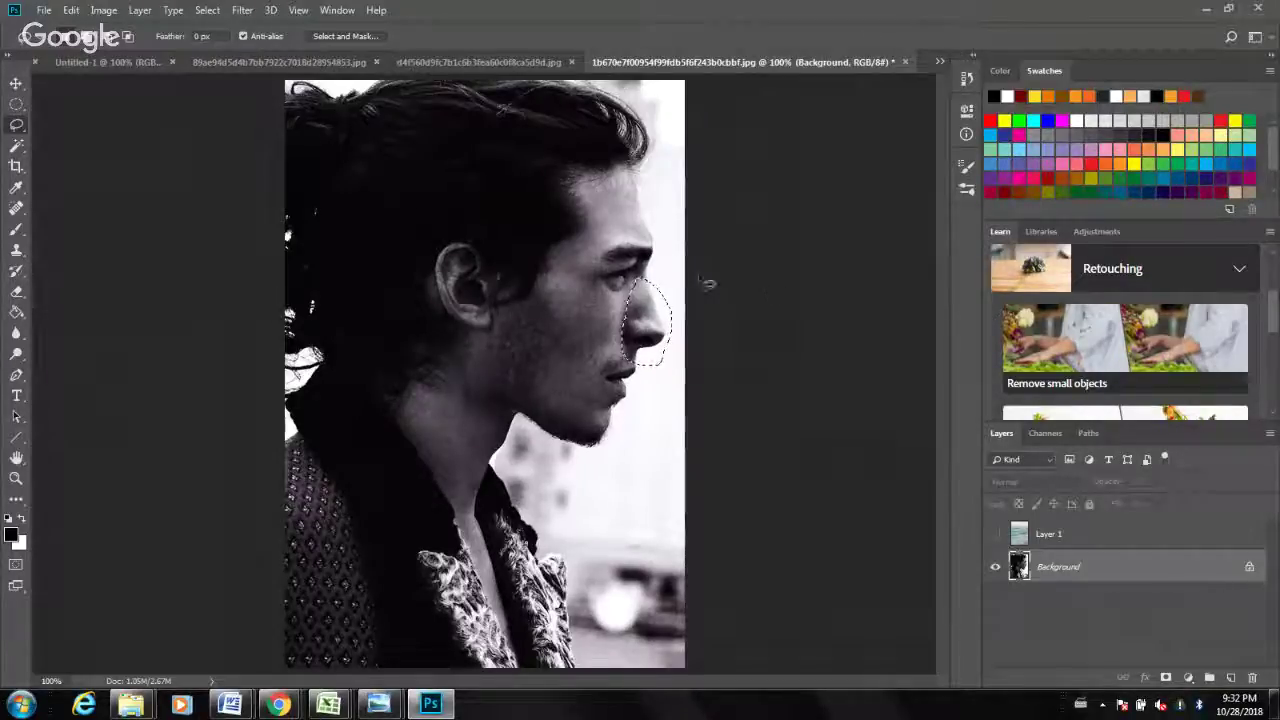
{"action": "left_click", "coordinate": [15, 86]}
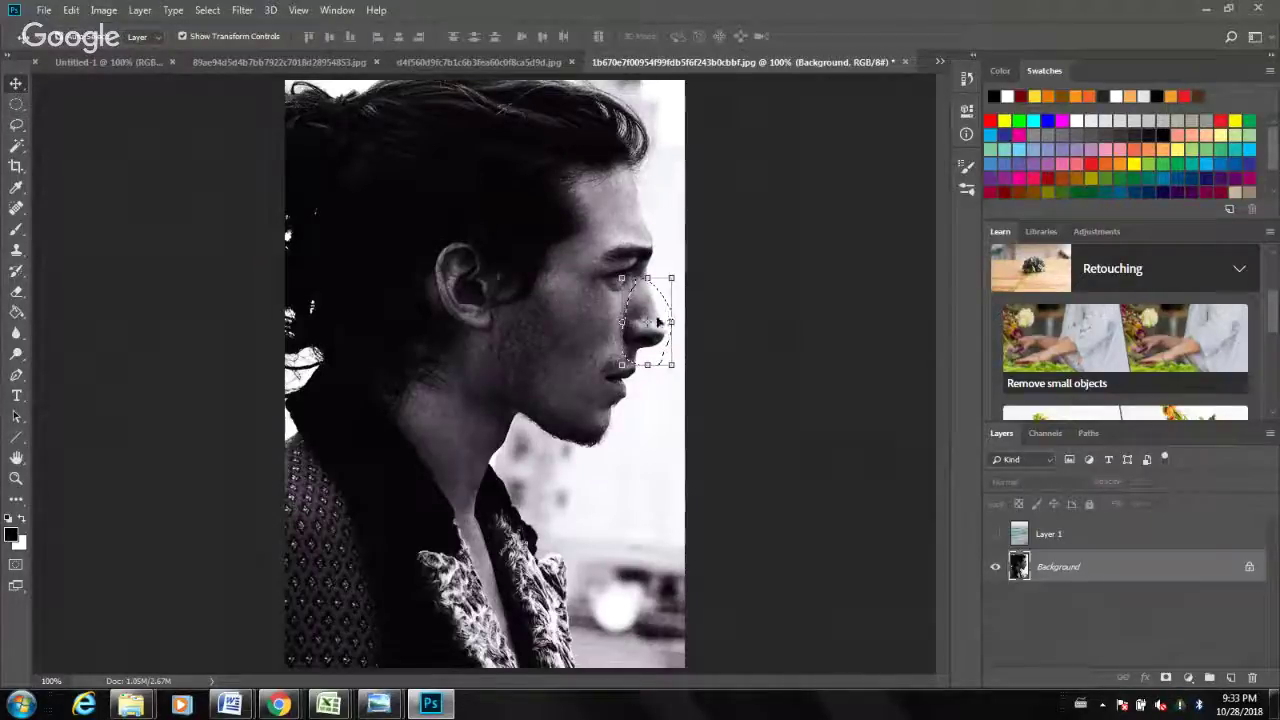
{"action": "left_click_drag", "start_coordinate": [659, 322], "coordinate": [461, 271]}
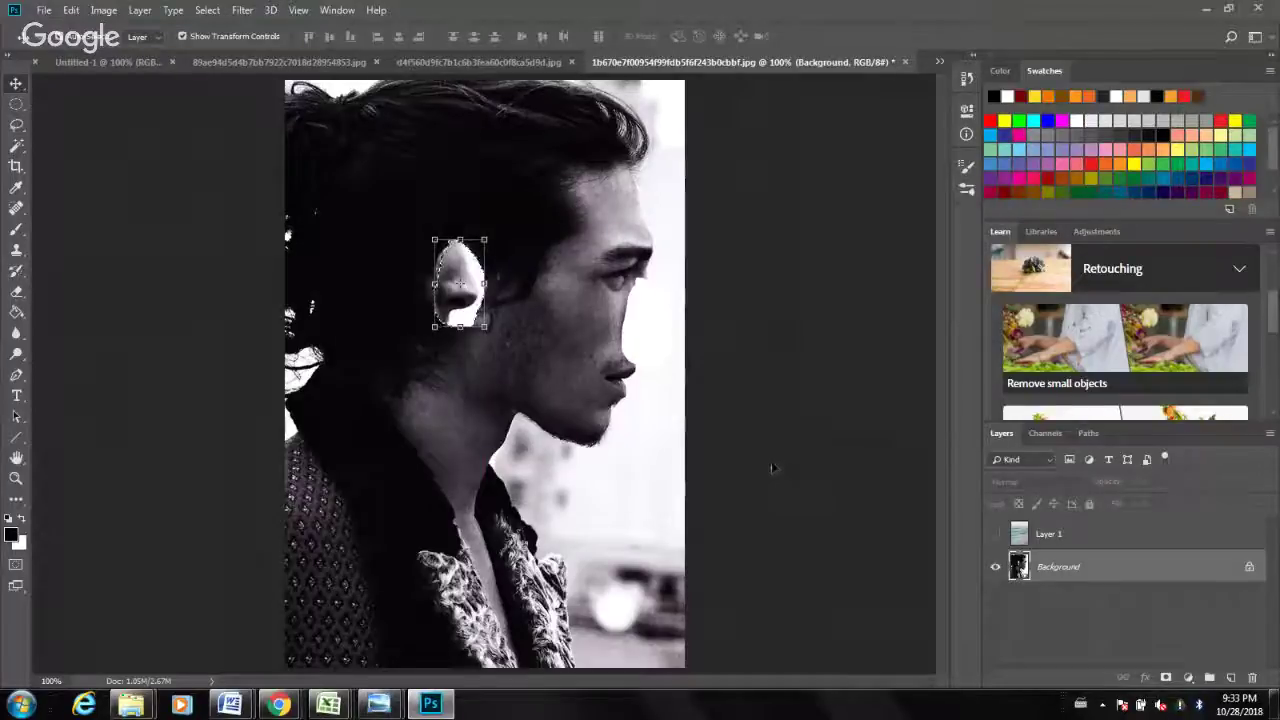
{"action": "left_click_drag", "start_coordinate": [460, 282], "coordinate": [668, 300]}
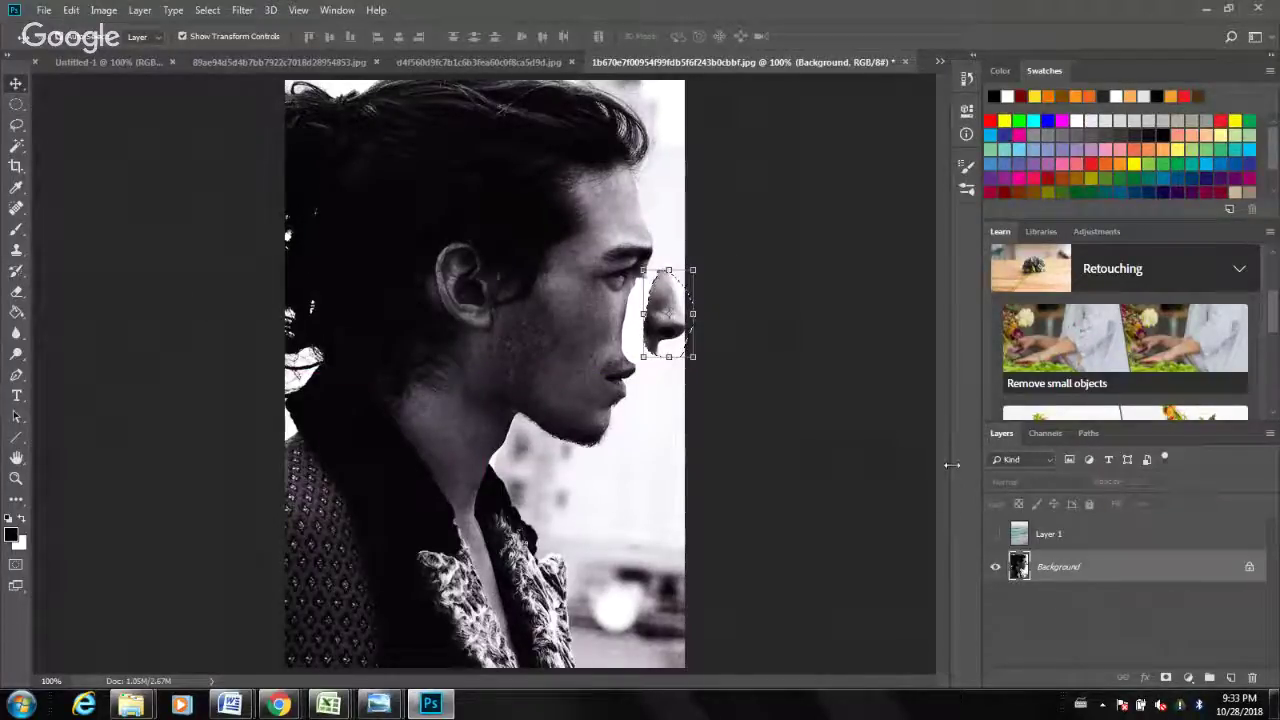
Undo the last move of the nose piece and clear the selection around it.
{"action": "key", "text": "ctrl+z"}
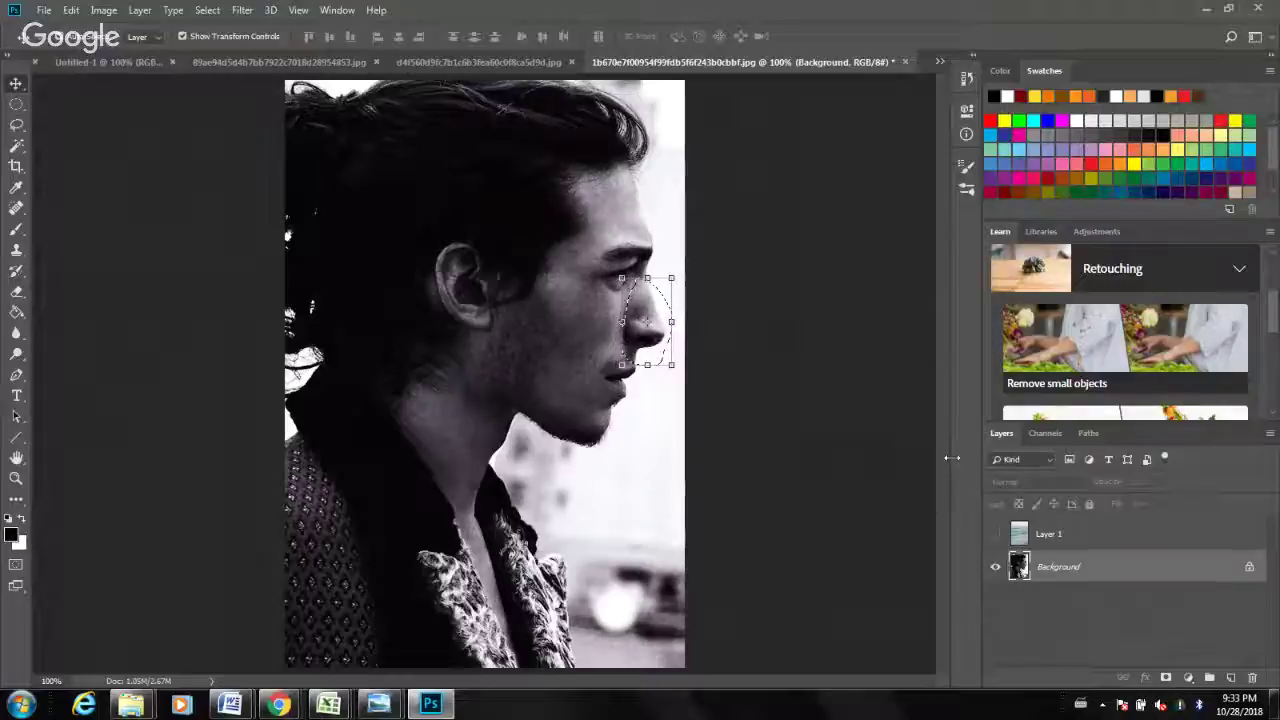
{"action": "left_click", "coordinate": [16, 104]}
{"action": "left_click", "coordinate": [620, 358]}
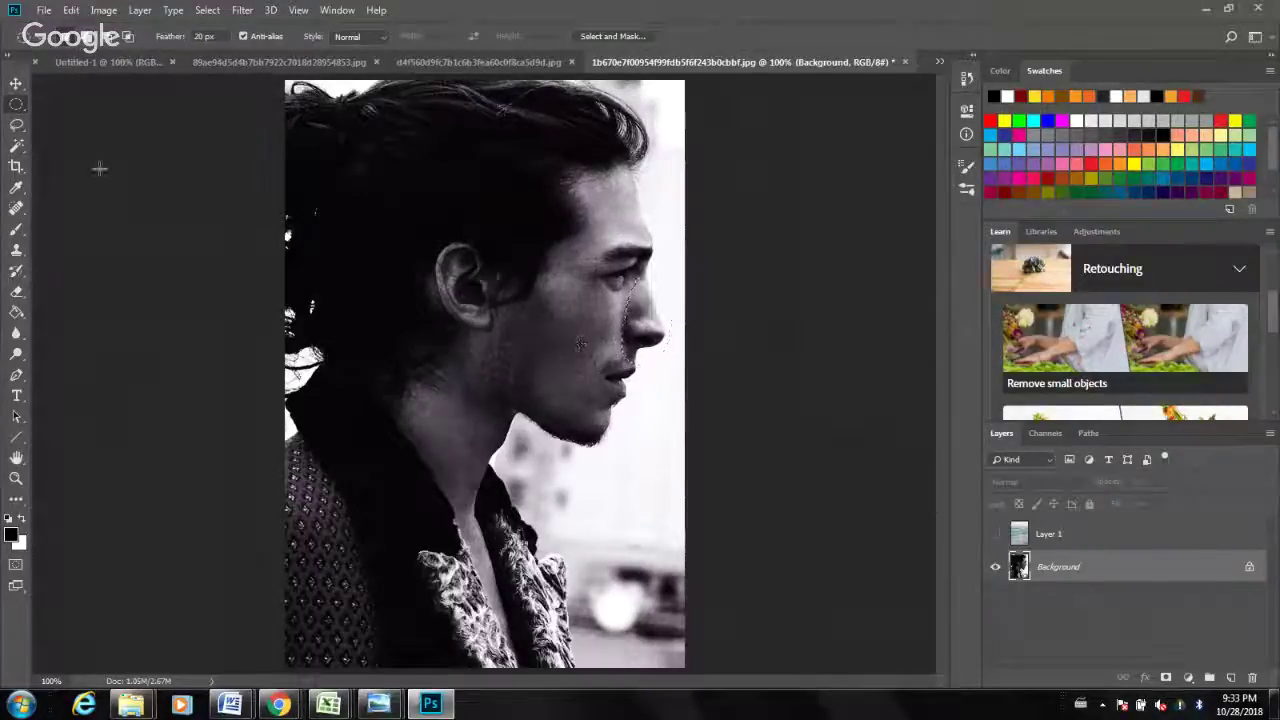
Outline the man's ear with a closed four-sided selection using the Polygonal Lasso tool.
{"action": "right_click", "coordinate": [24, 110]}
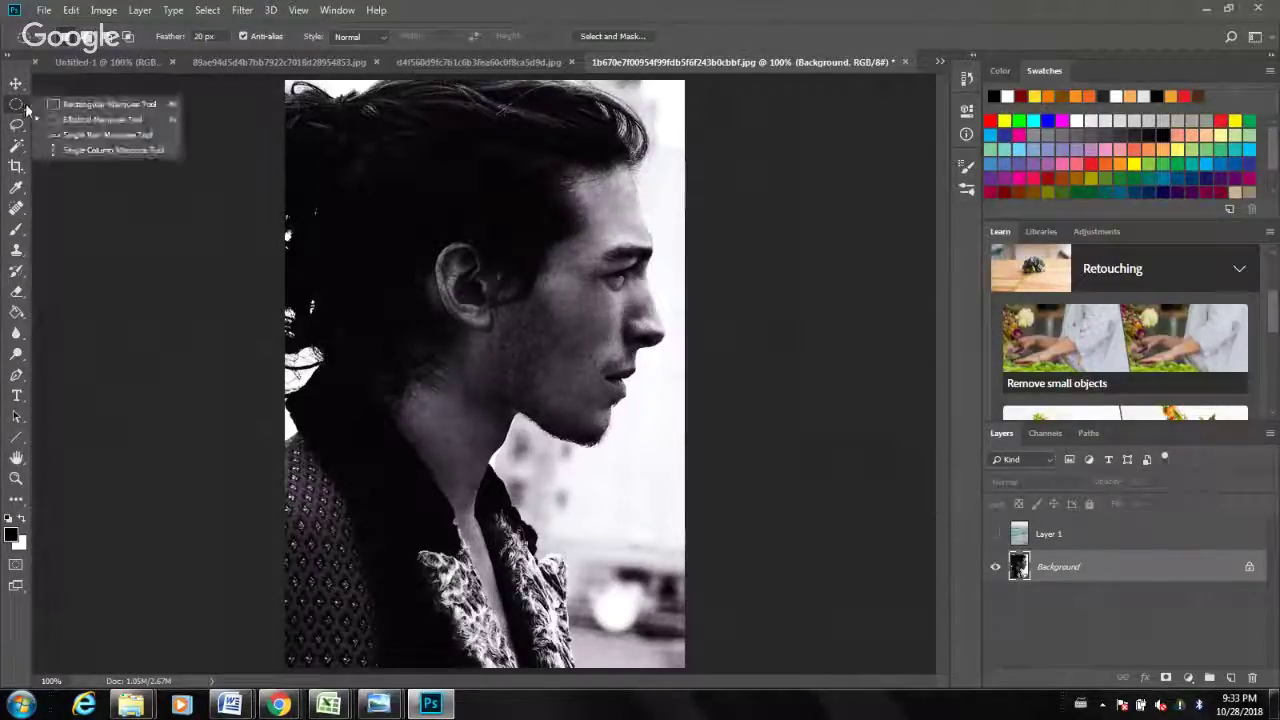
{"action": "right_click", "coordinate": [17, 129]}
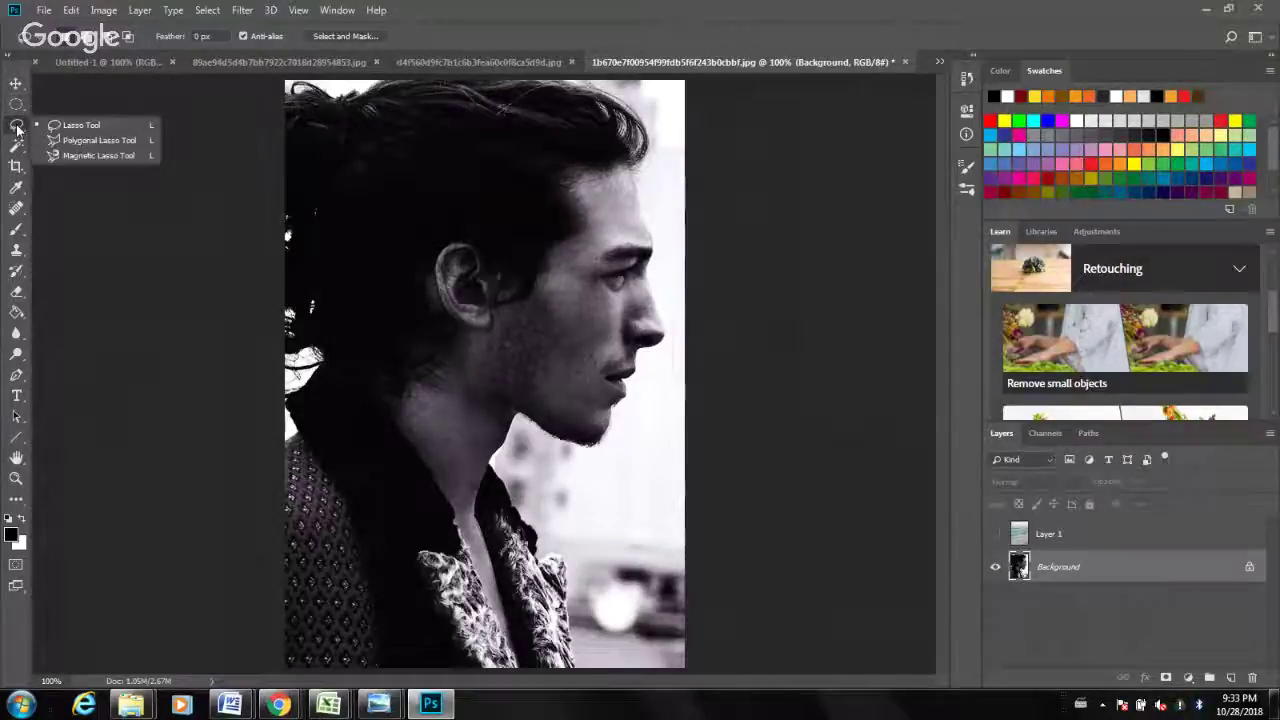
{"action": "left_click", "coordinate": [87, 140]}
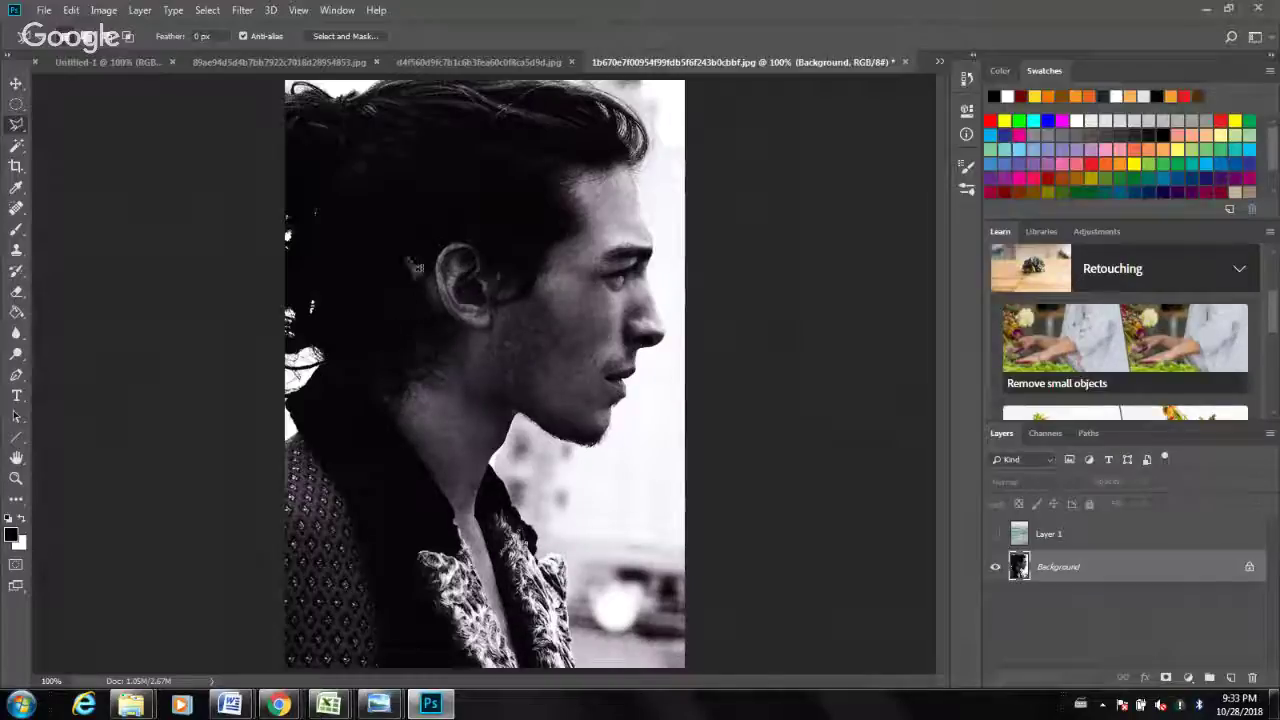
{"action": "left_click", "coordinate": [410, 245]}
{"action": "left_click", "coordinate": [455, 345]}
{"action": "left_click", "coordinate": [535, 334]}
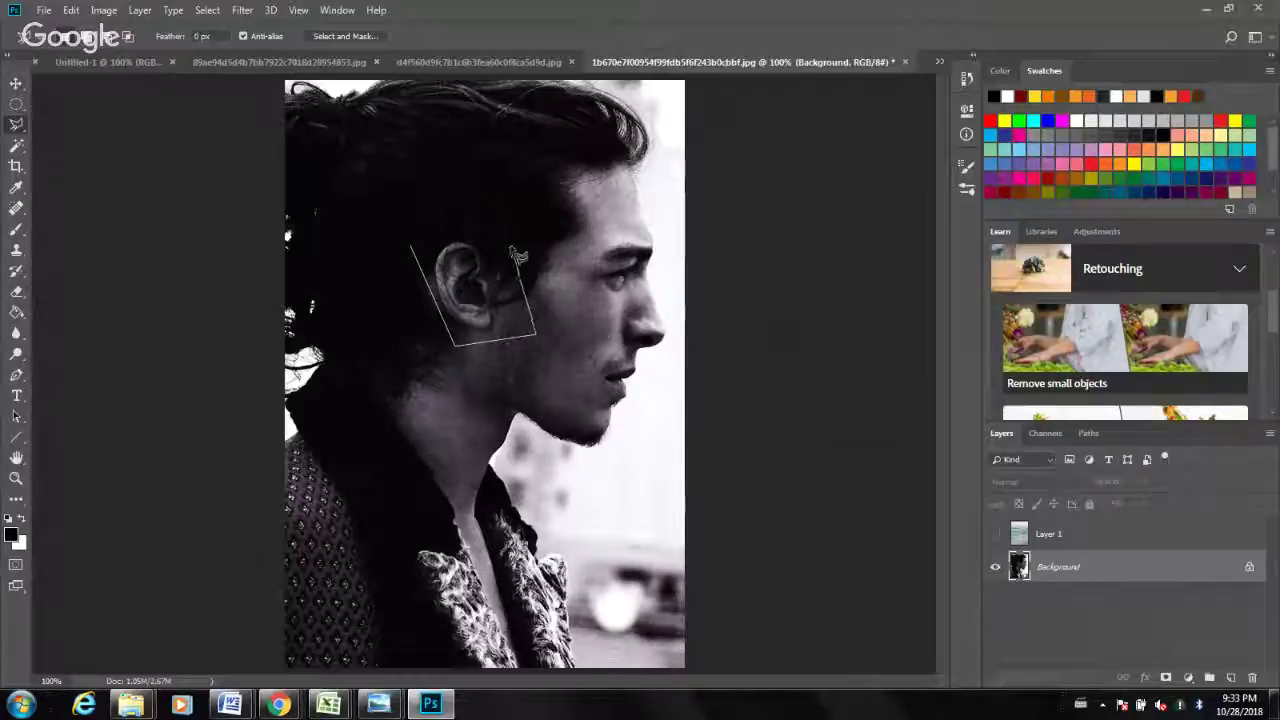
{"action": "left_click", "coordinate": [488, 205]}
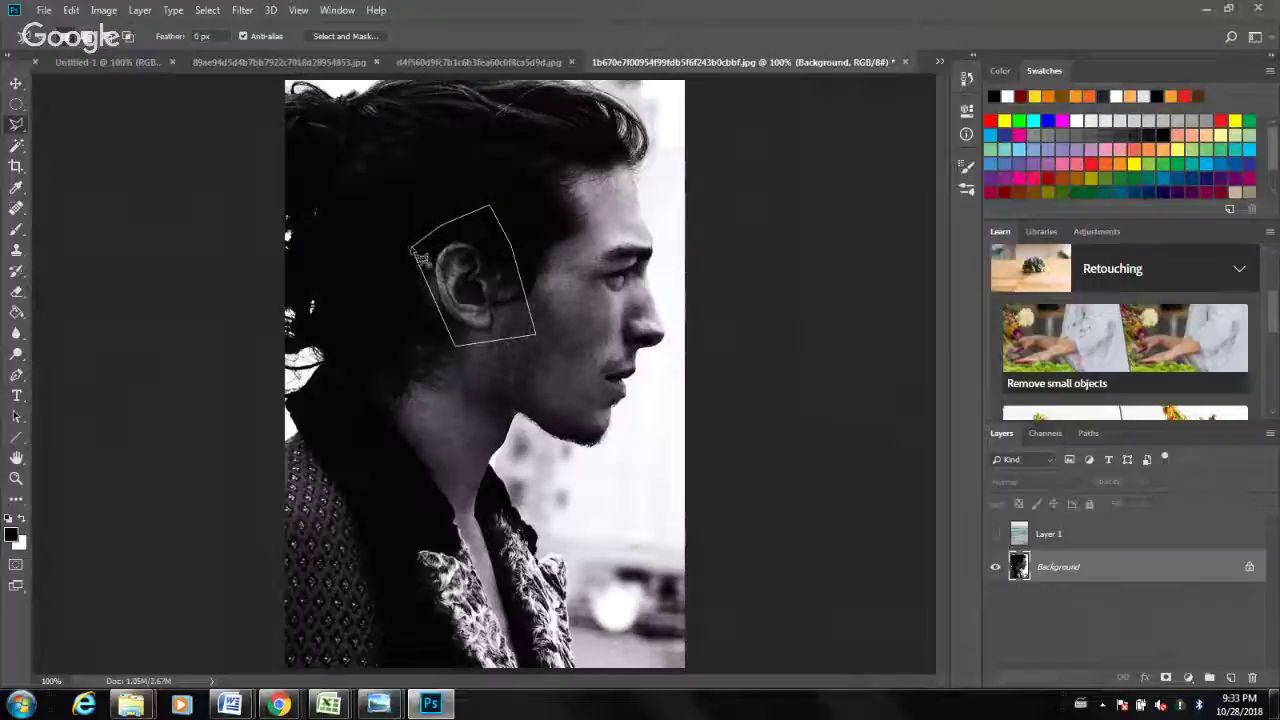
{"action": "left_click", "coordinate": [412, 247]}
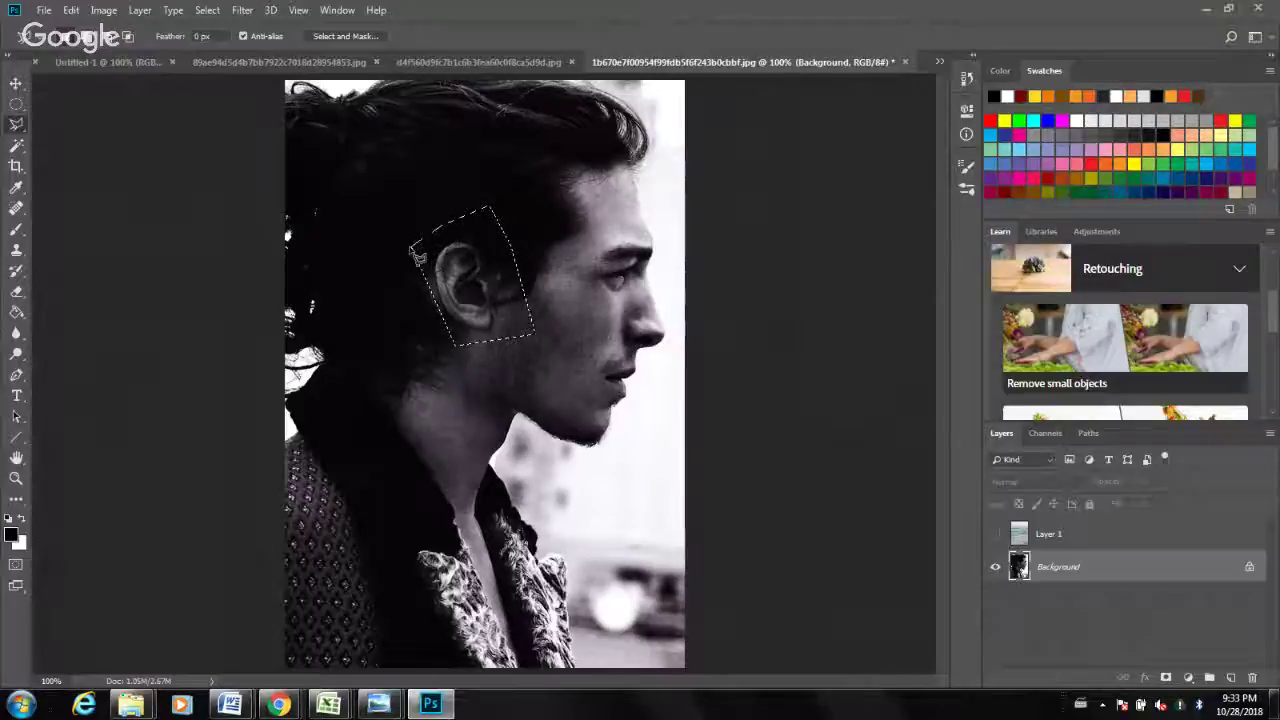
Move the selected ear piece below the chin, then undo the move and clear the selection.
{"action": "left_click", "coordinate": [16, 83]}
{"action": "left_click_drag", "start_coordinate": [488, 237], "coordinate": [638, 466]}
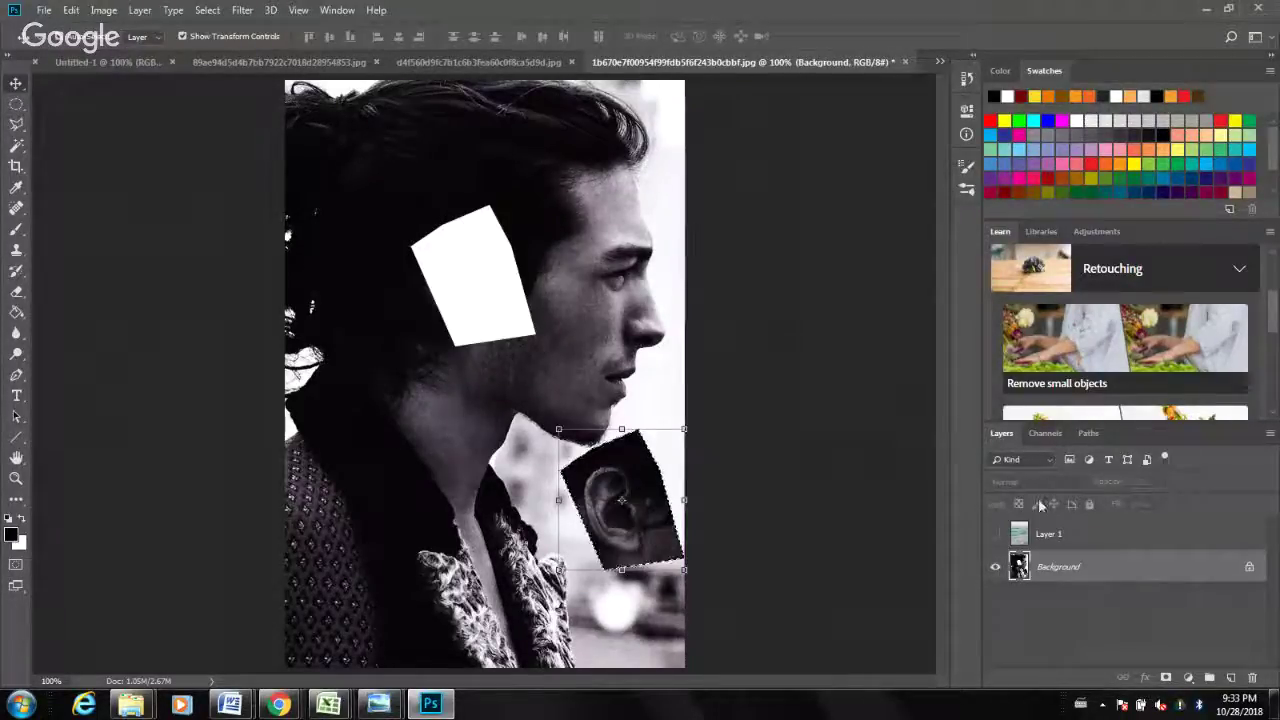
{"action": "key", "text": "ctrl+z"}
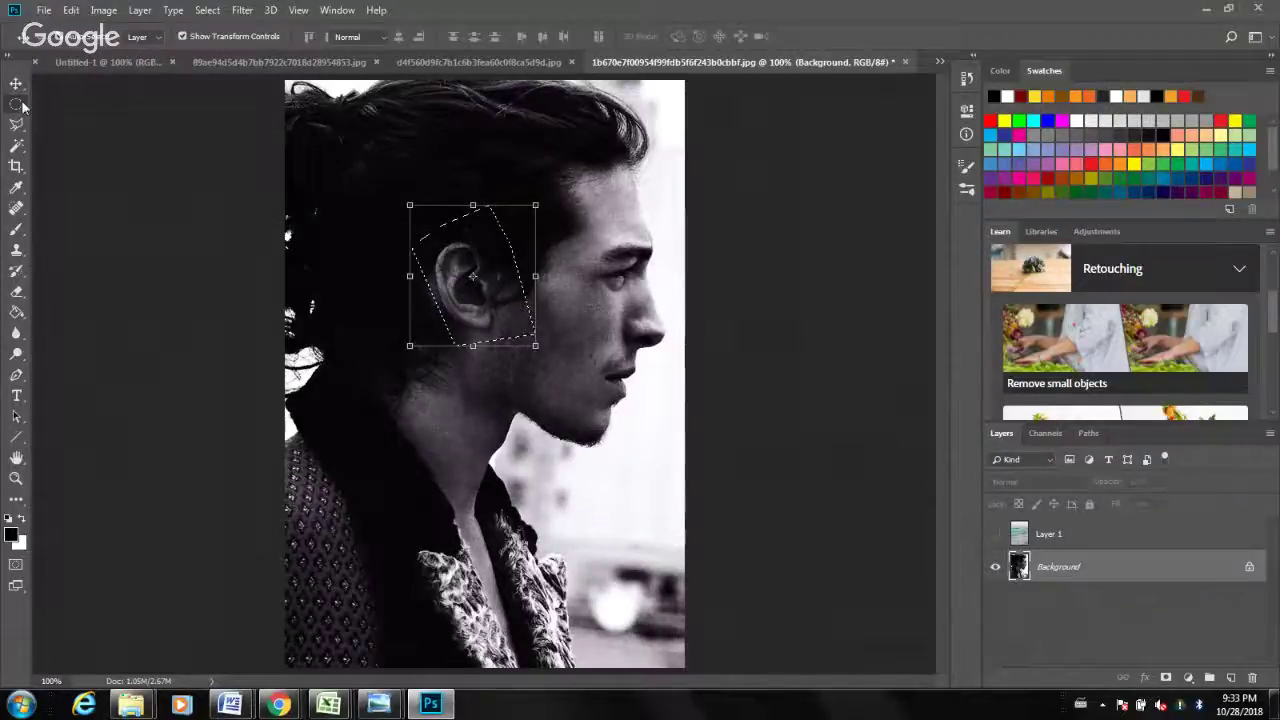
{"action": "key", "text": "ctrl+d"}
Trace the man's whole silhouette, from collar and face to hair and back, with the Magnetic Lasso tool and close the selection.
{"action": "left_click", "coordinate": [16, 124]}
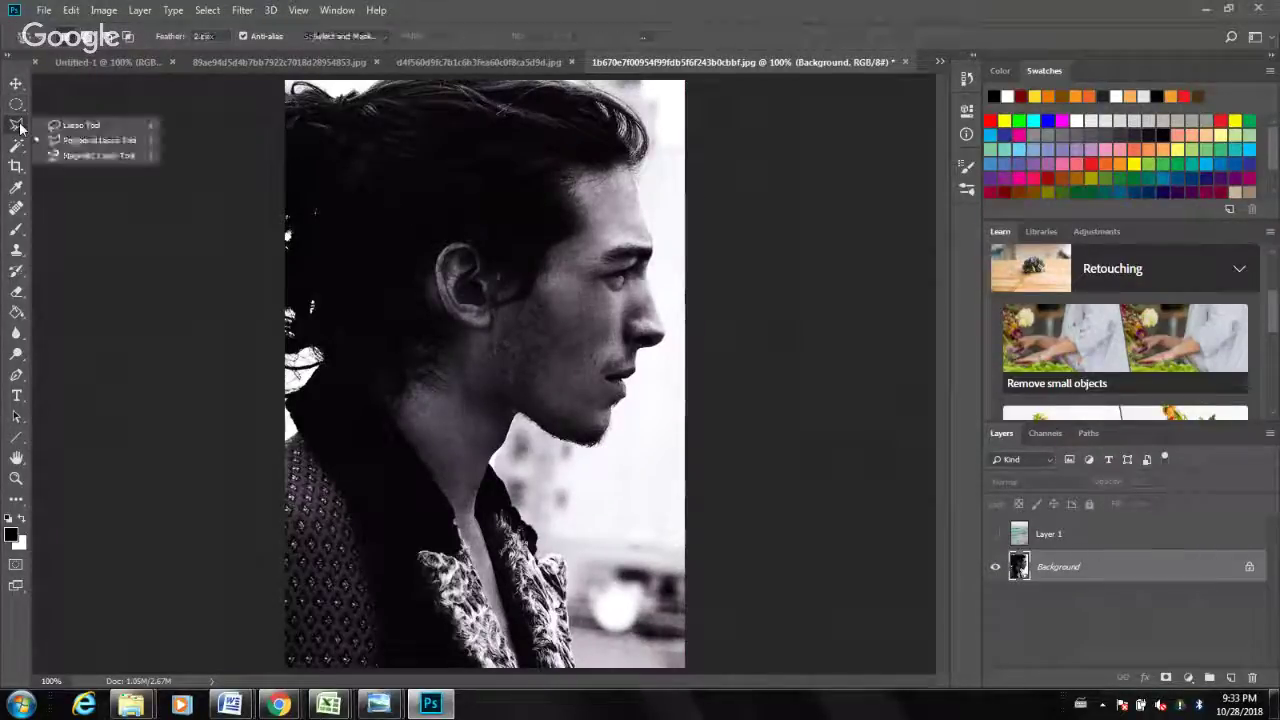
{"action": "left_click", "coordinate": [97, 156]}
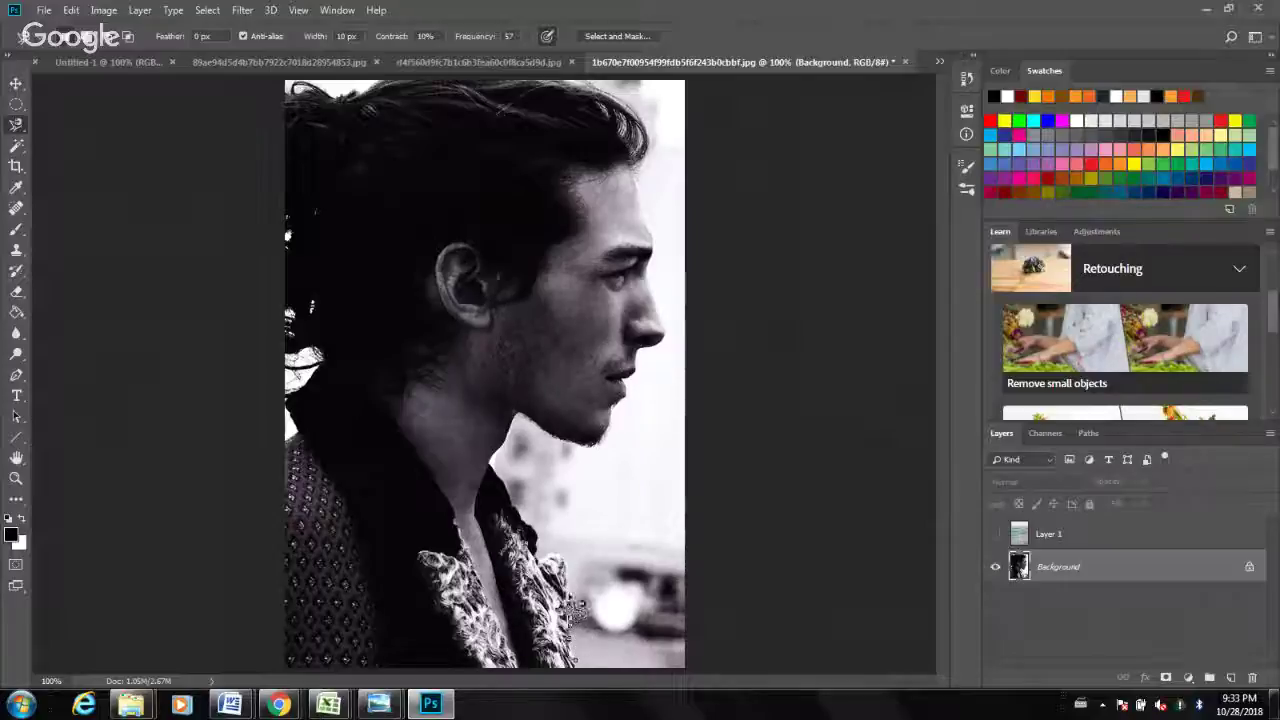
{"action": "left_click", "coordinate": [576, 593]}
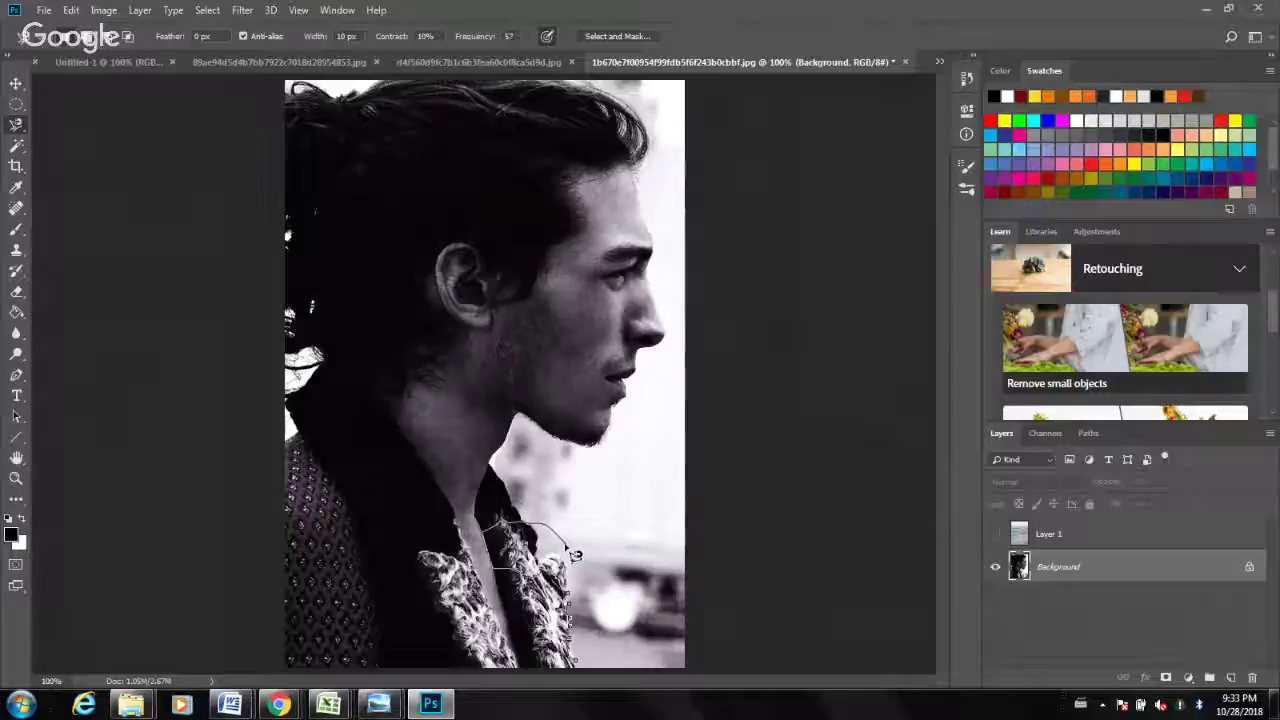
{"action": "key", "text": "Escape"}
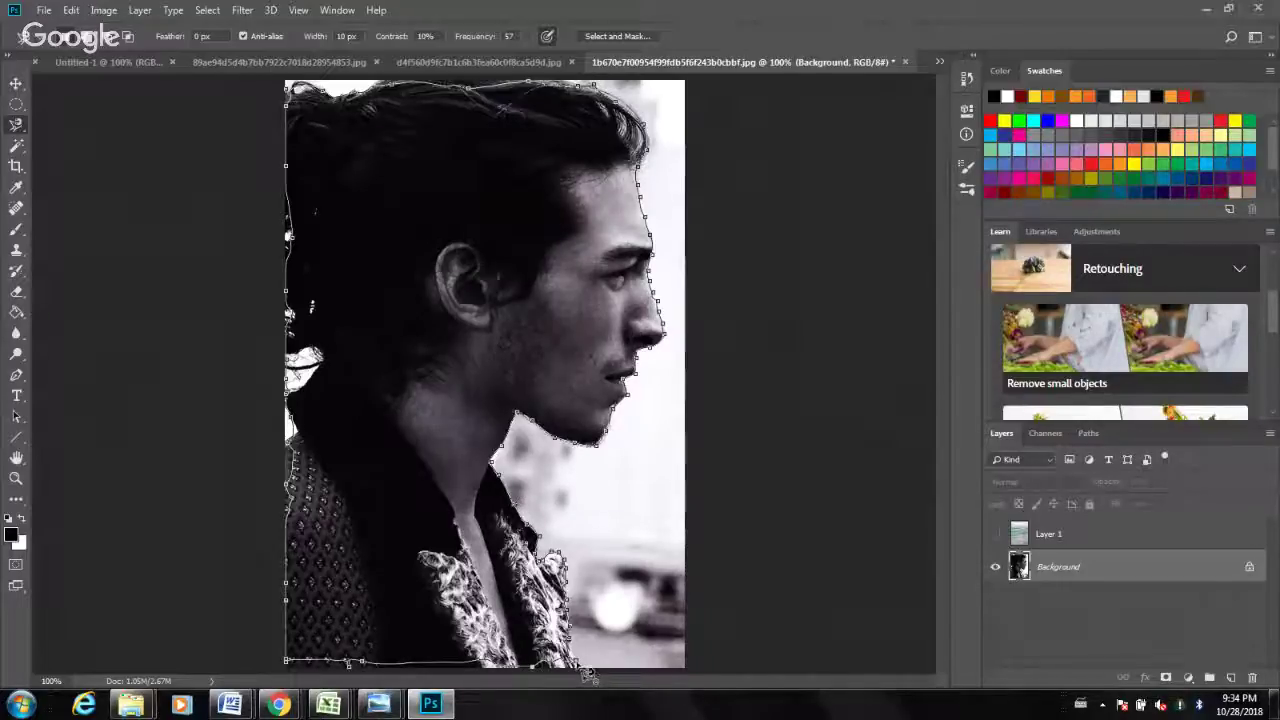
{"action": "left_click", "coordinate": [590, 677]}
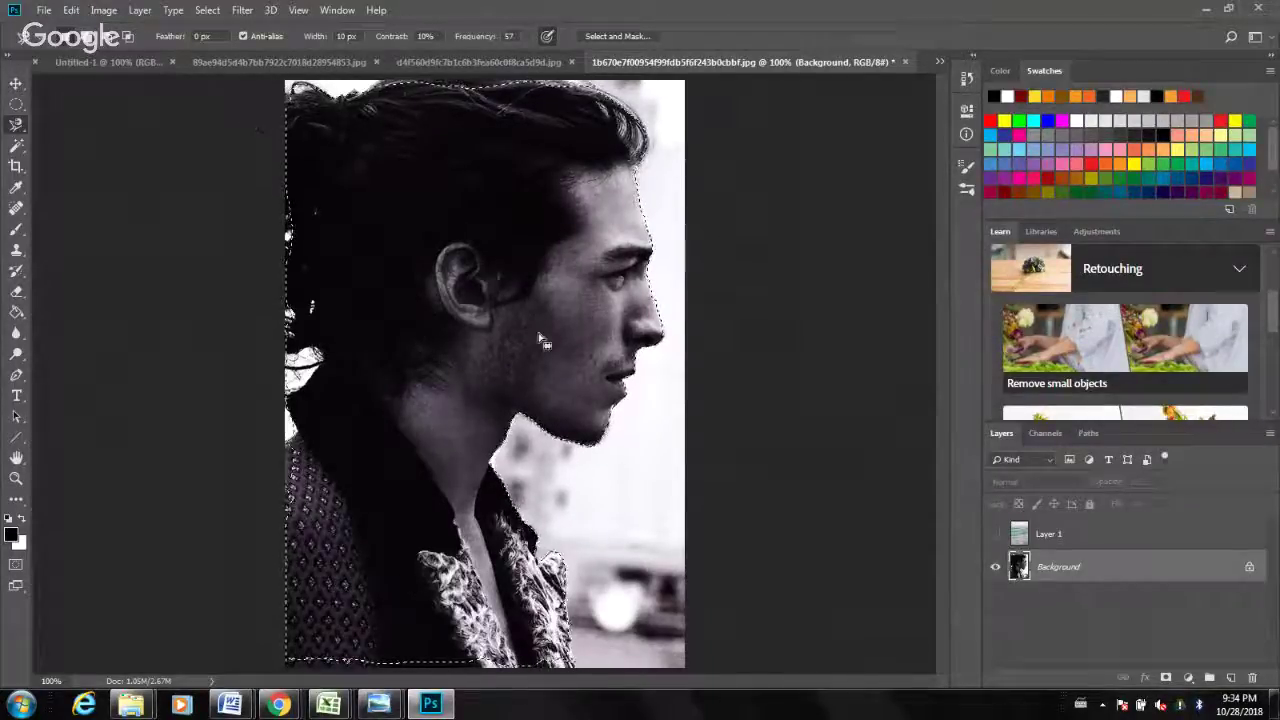
{"action": "left_click", "coordinate": [480, 378]}
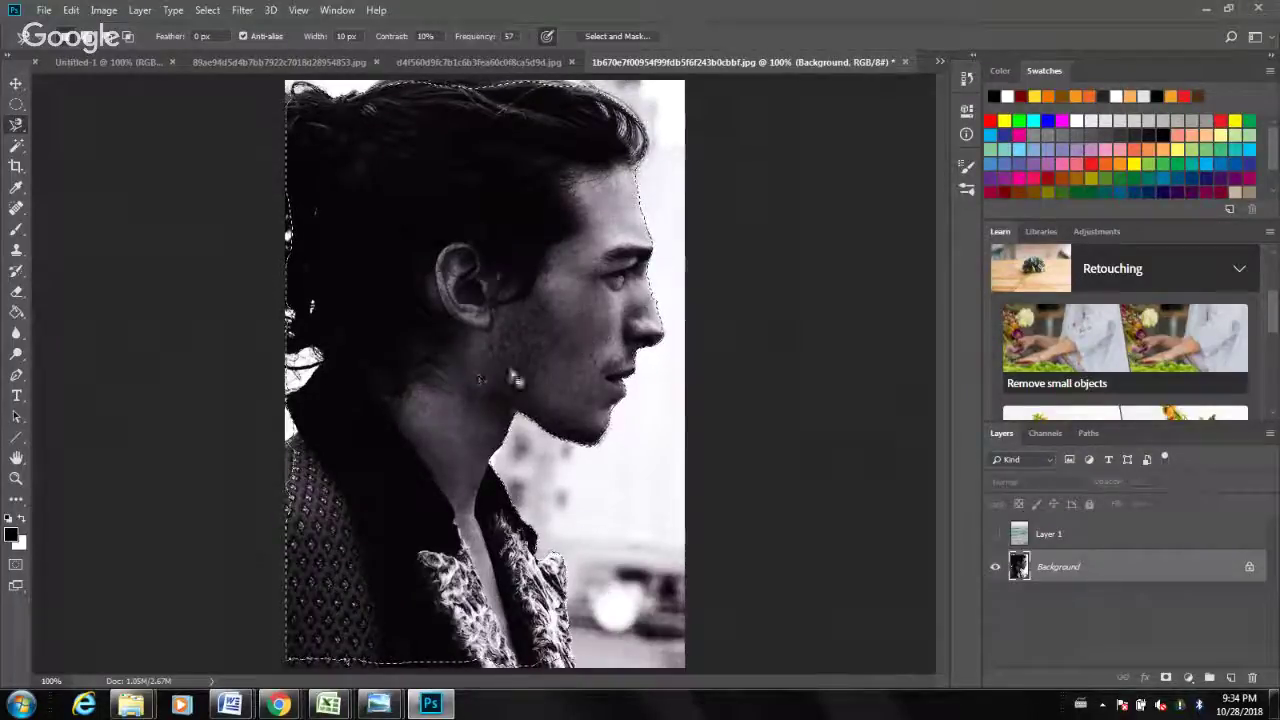
Feather the silhouette selection by 10 pixels and invert it to select the background around the man.
{"action": "right_click", "coordinate": [399, 358]}
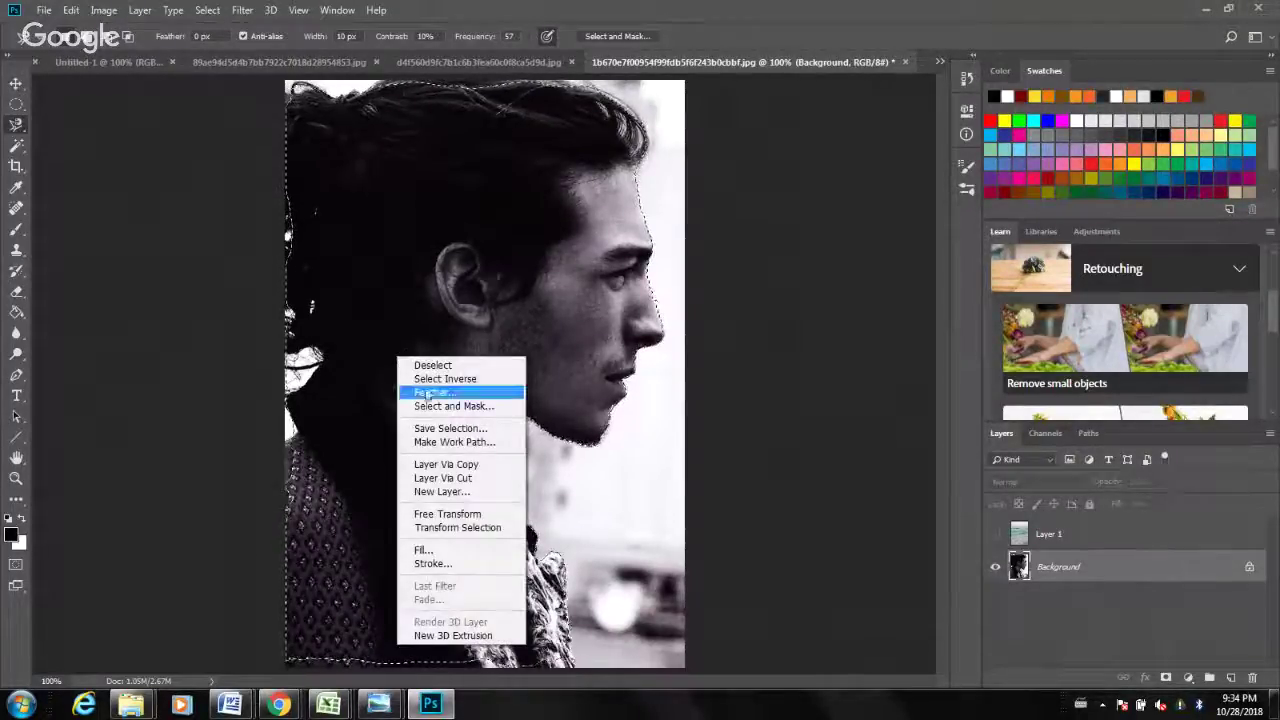
{"action": "left_click", "coordinate": [428, 392]}
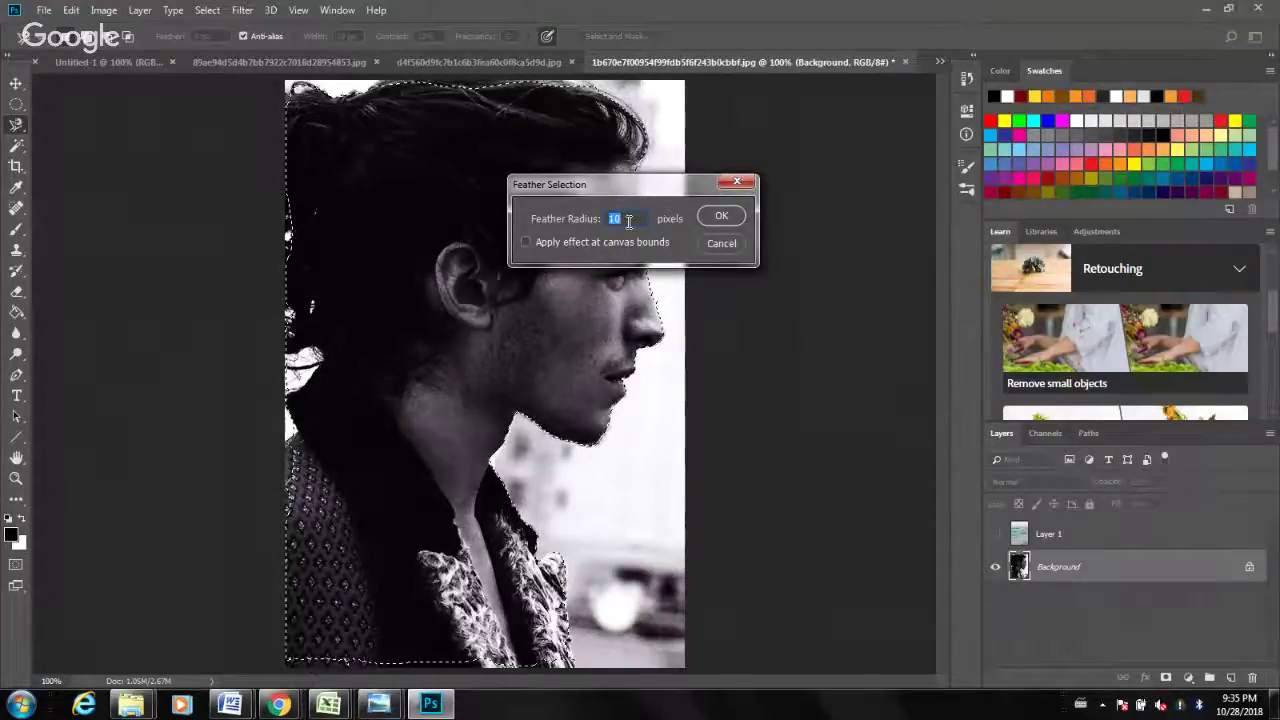
{"action": "type", "text": "5"}
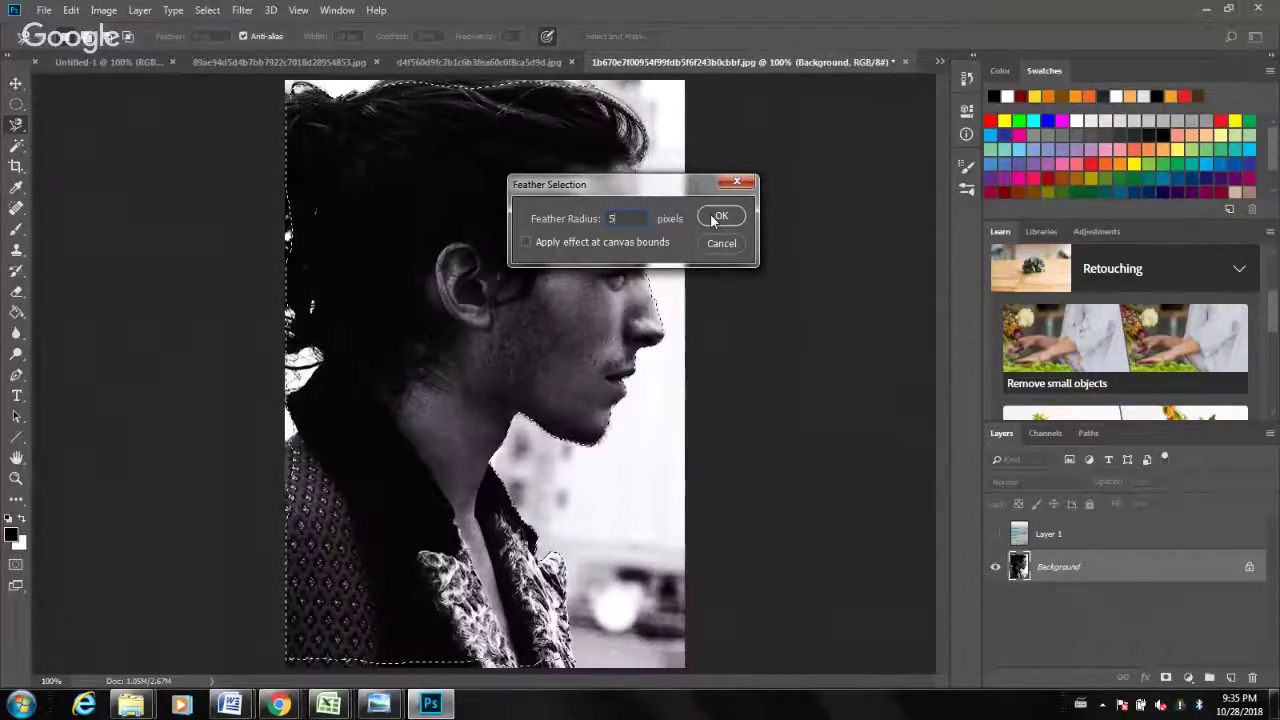
{"action": "type", "text": "1"}
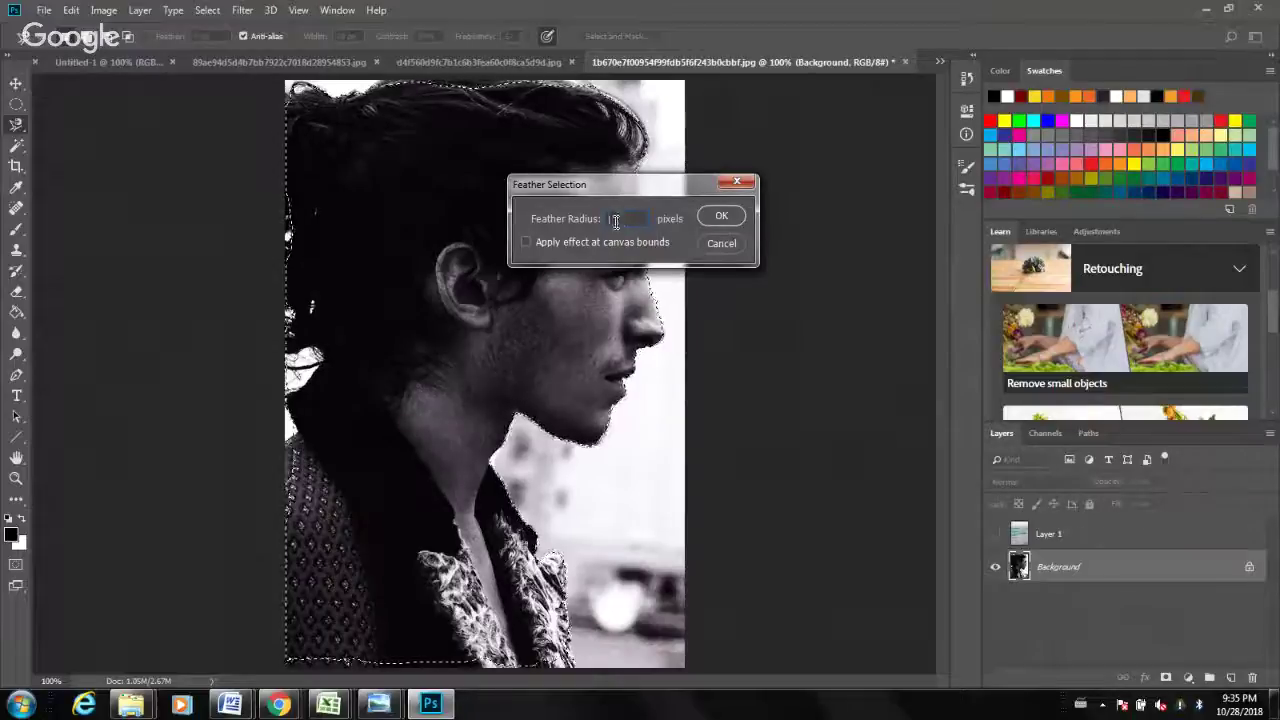
{"action": "type", "text": "0"}
{"action": "left_click", "coordinate": [730, 215]}
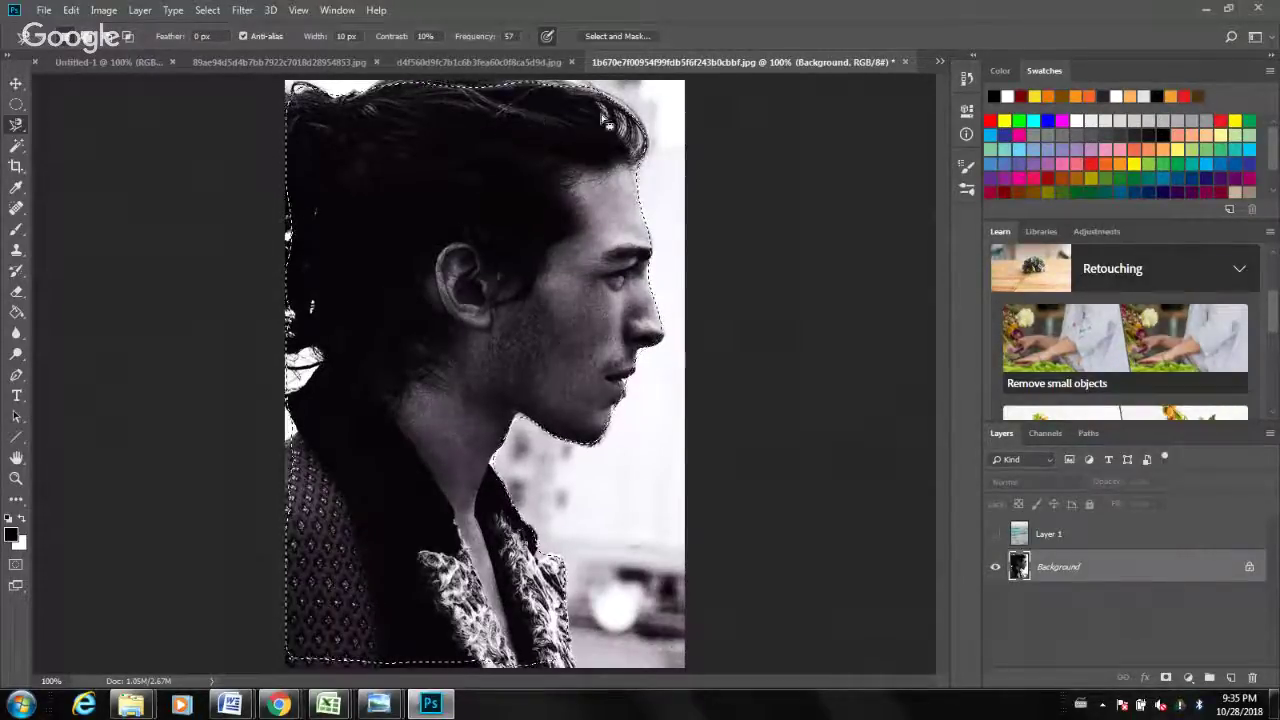
{"action": "right_click", "coordinate": [525, 273]}
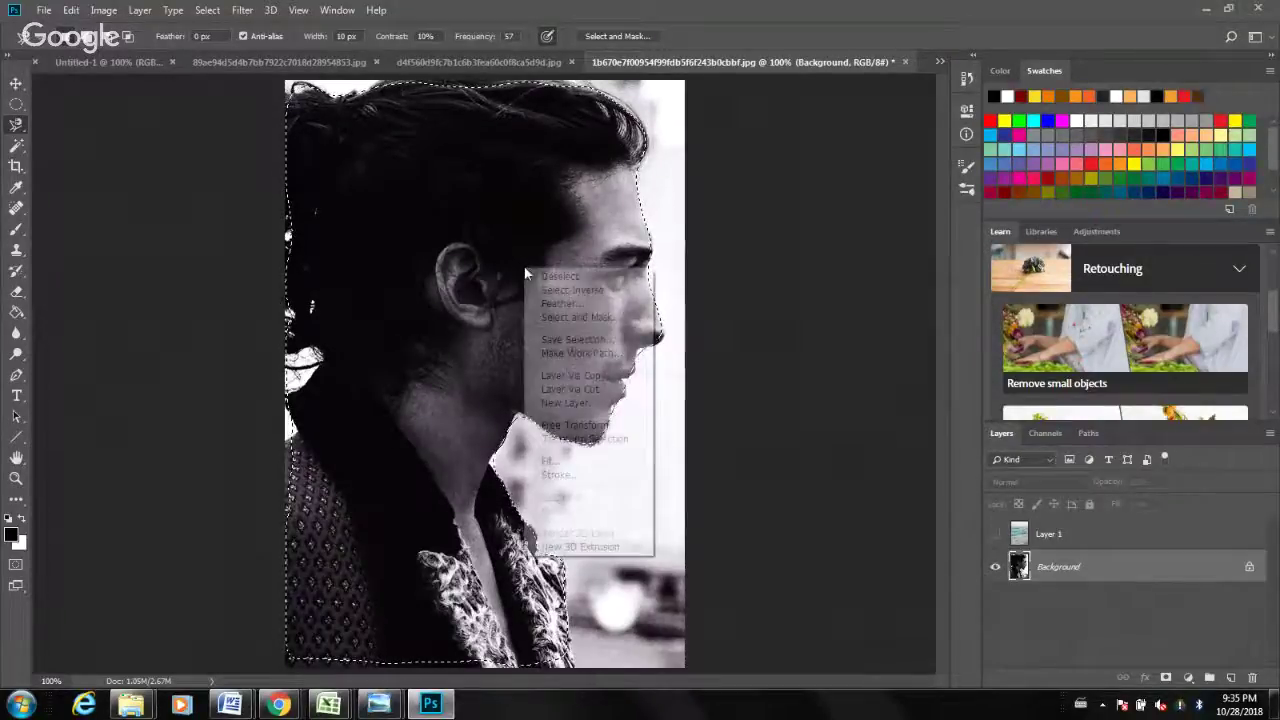
{"action": "left_click", "coordinate": [572, 290]}
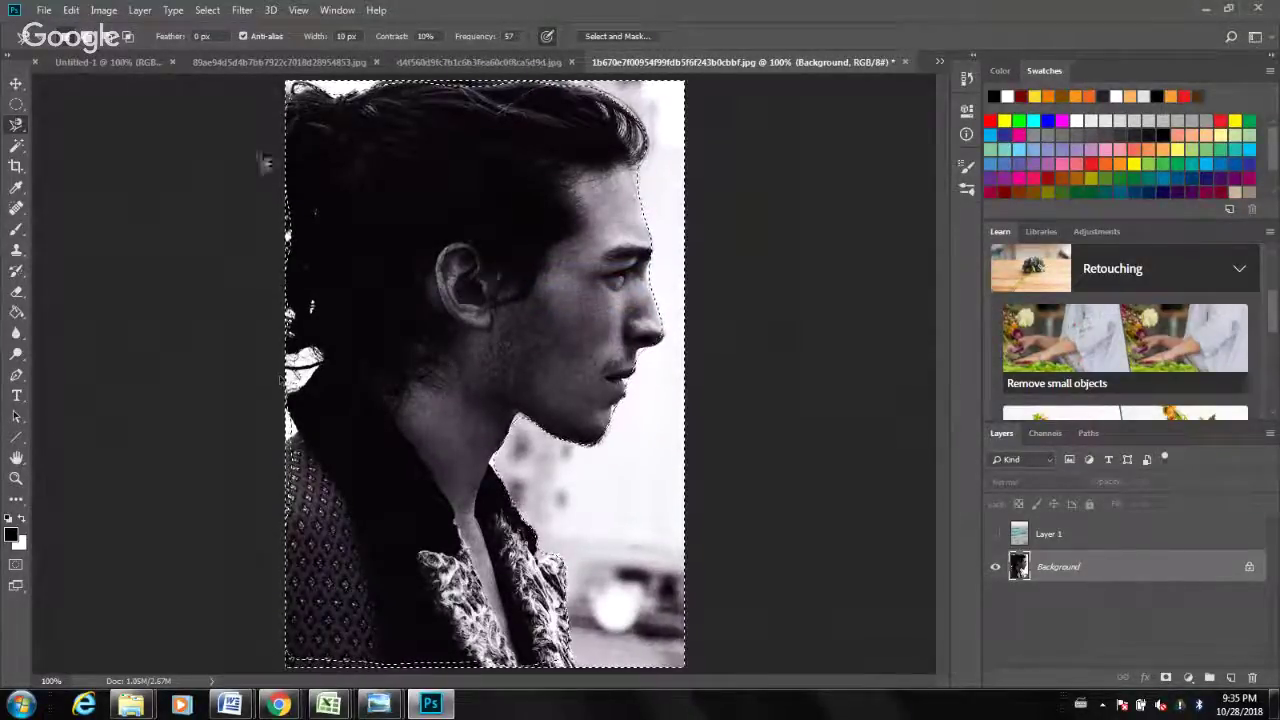
Raise the selected background's brightness to 150 with Brightness/Contrast, then clear the selection.
{"action": "left_click", "coordinate": [105, 12]}
{"action": "mouse_move", "coordinate": [125, 52]}
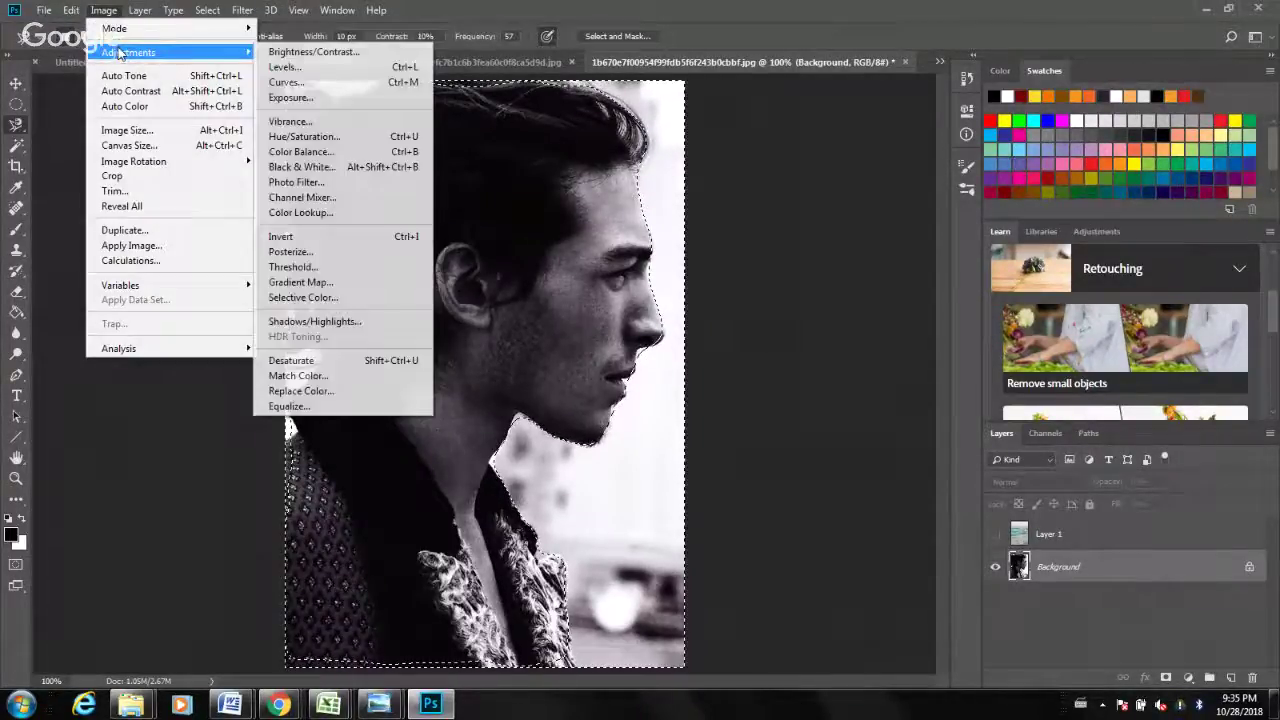
{"action": "left_click", "coordinate": [293, 55]}
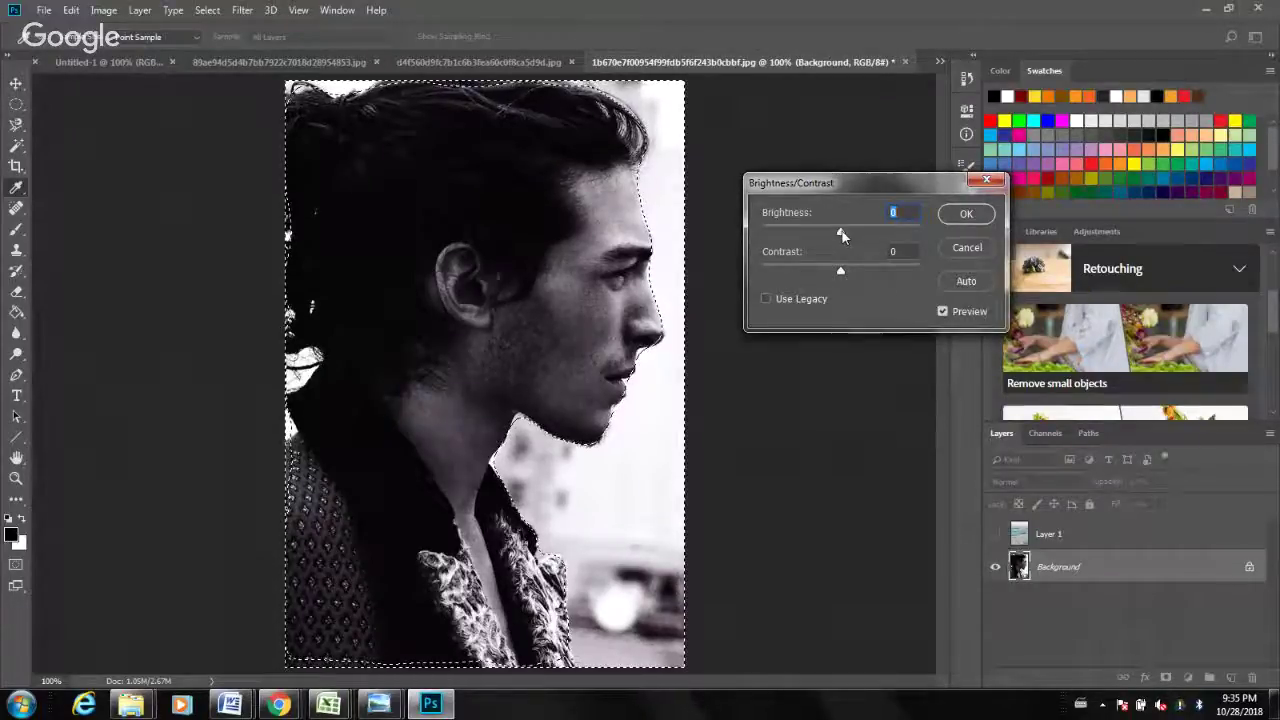
{"action": "left_click_drag", "start_coordinate": [843, 234], "coordinate": [930, 232]}
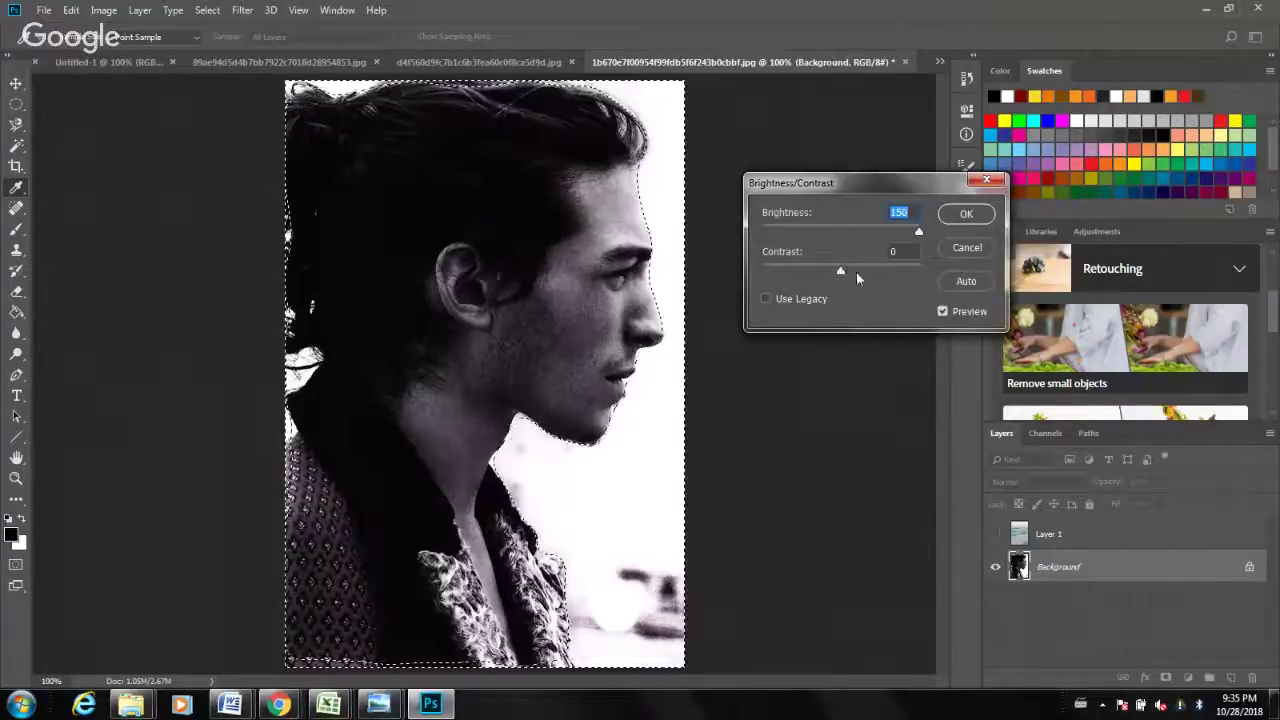
{"action": "left_click", "coordinate": [960, 216]}
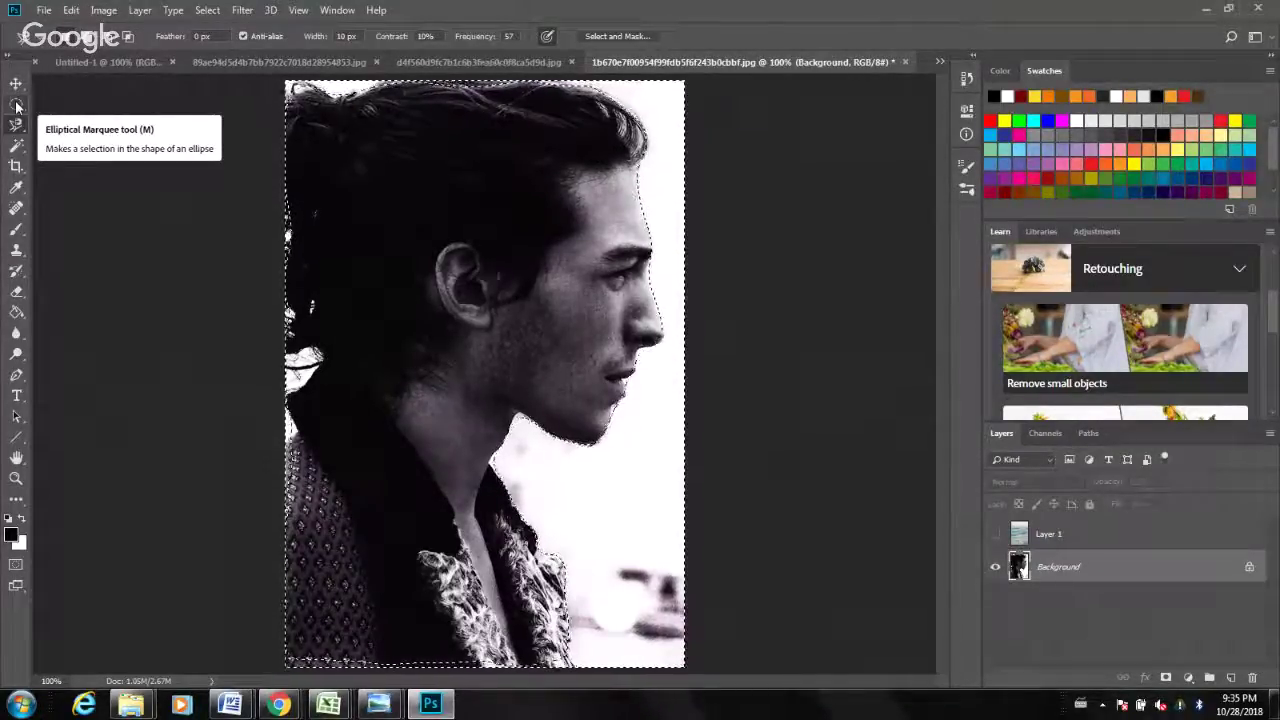
{"action": "left_click", "coordinate": [16, 104]}
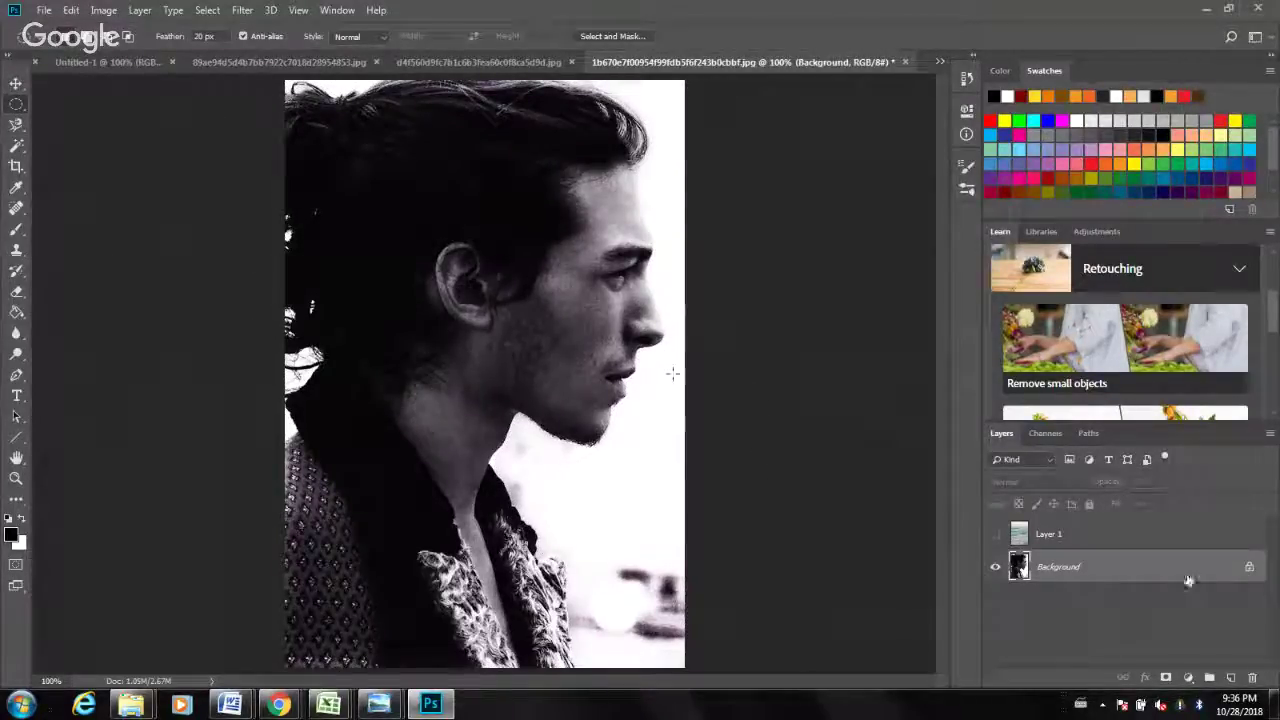
Show the beach layer again, make it active, and set its opacity to 75%.
{"action": "left_click", "coordinate": [995, 534]}
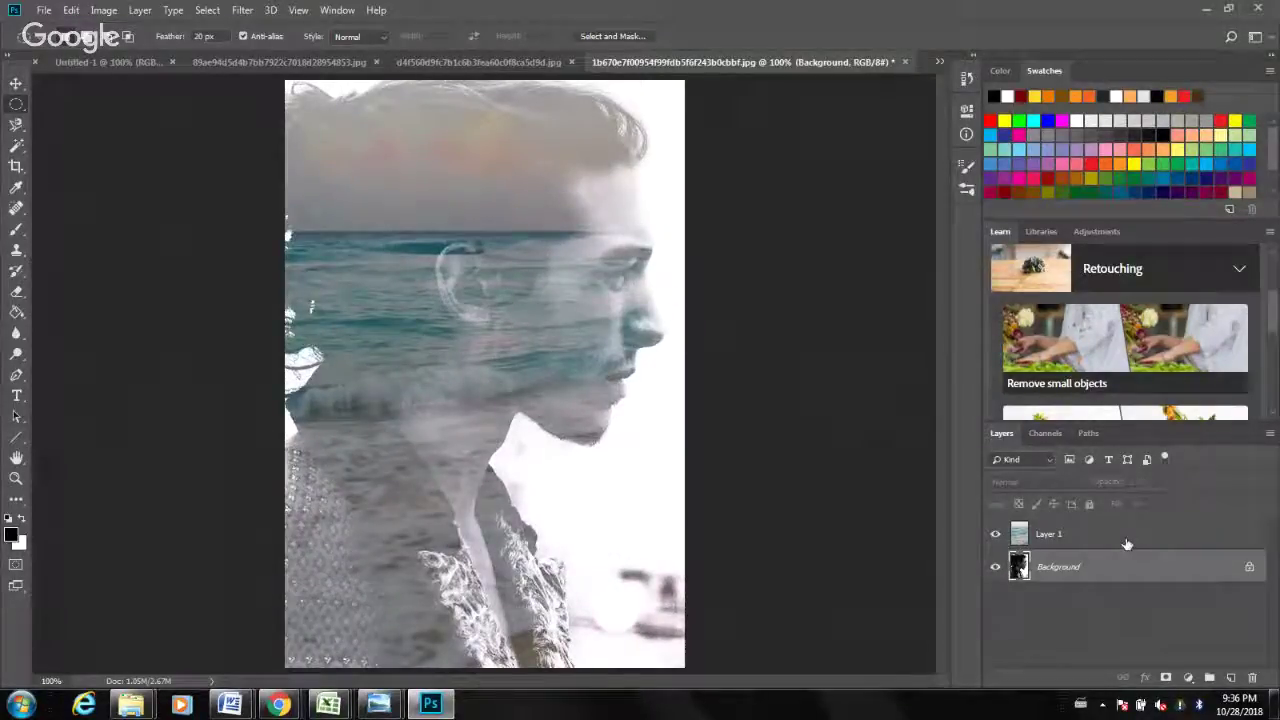
{"action": "left_click", "coordinate": [1127, 537]}
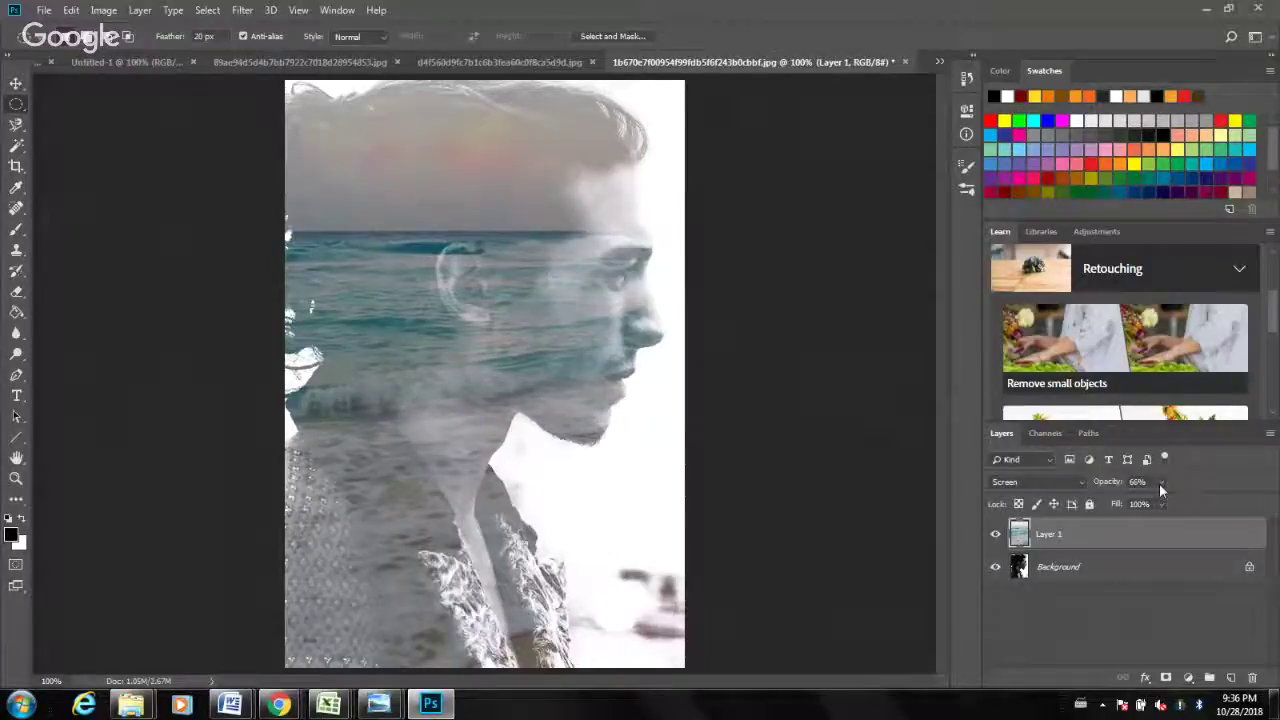
{"action": "left_click_drag", "start_coordinate": [1159, 483], "coordinate": [1168, 510]}
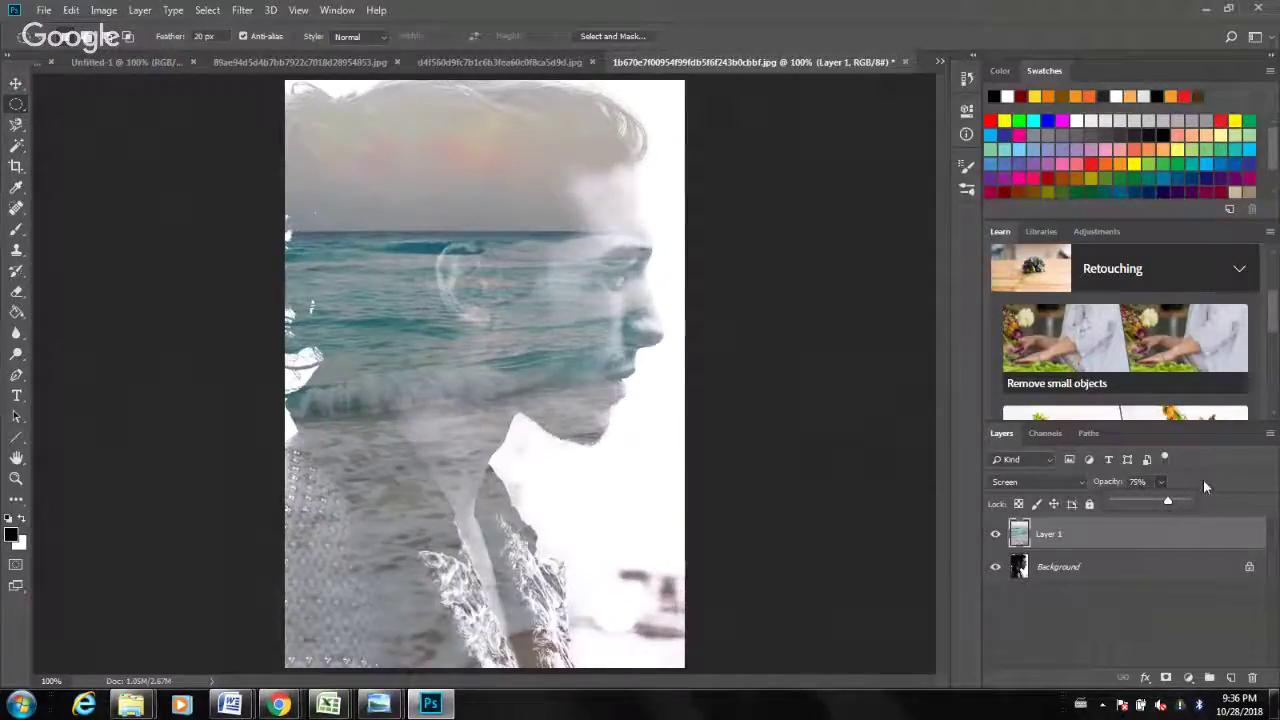
{"action": "left_click", "coordinate": [1201, 479]}
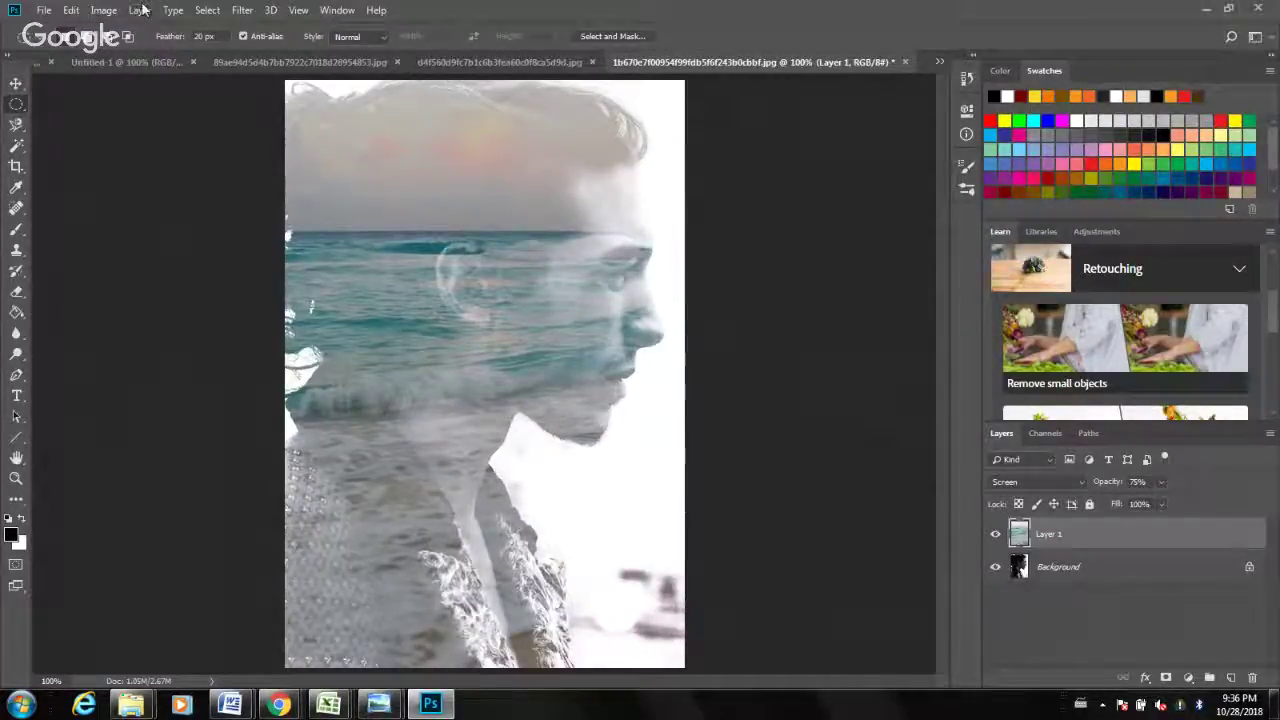
Try a Hue/Saturation adjustment on the beach layer with hue +4, saturation +5 and lightness +6, then cancel it.
{"action": "left_click", "coordinate": [112, 11]}
{"action": "mouse_move", "coordinate": [130, 52]}
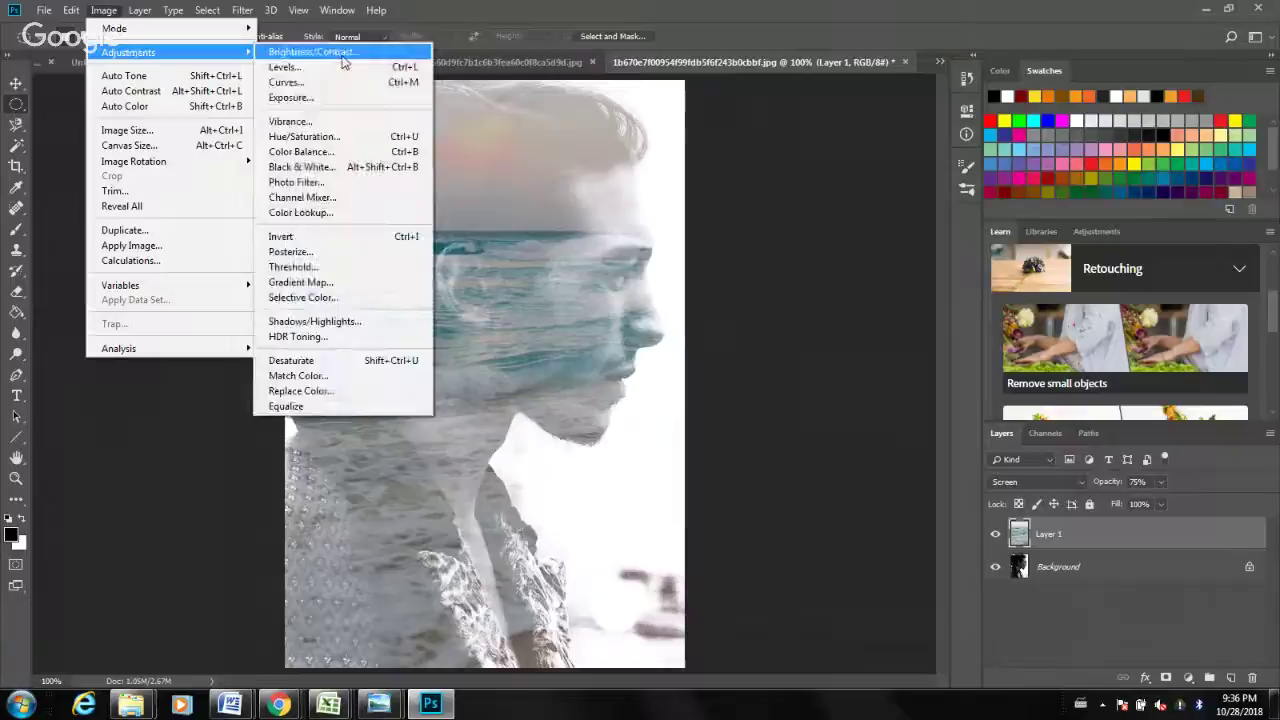
{"action": "left_click", "coordinate": [323, 136]}
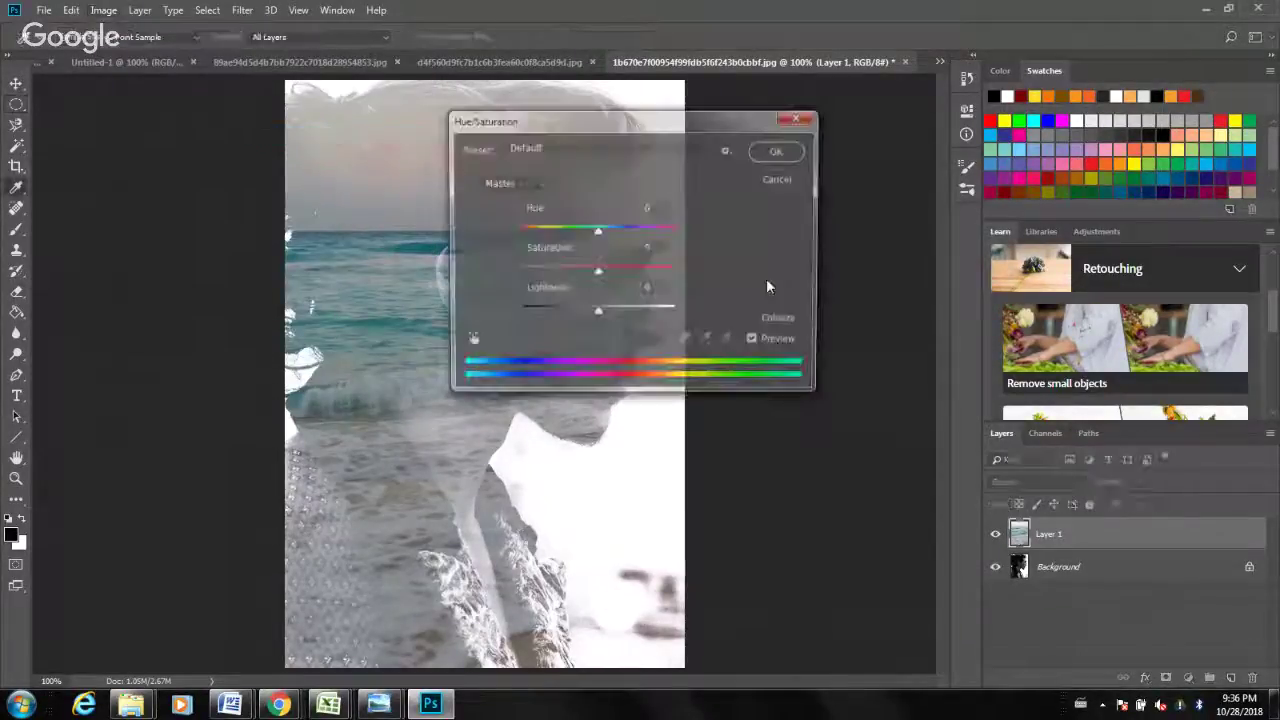
{"action": "left_click_drag", "start_coordinate": [645, 121], "coordinate": [855, 149]}
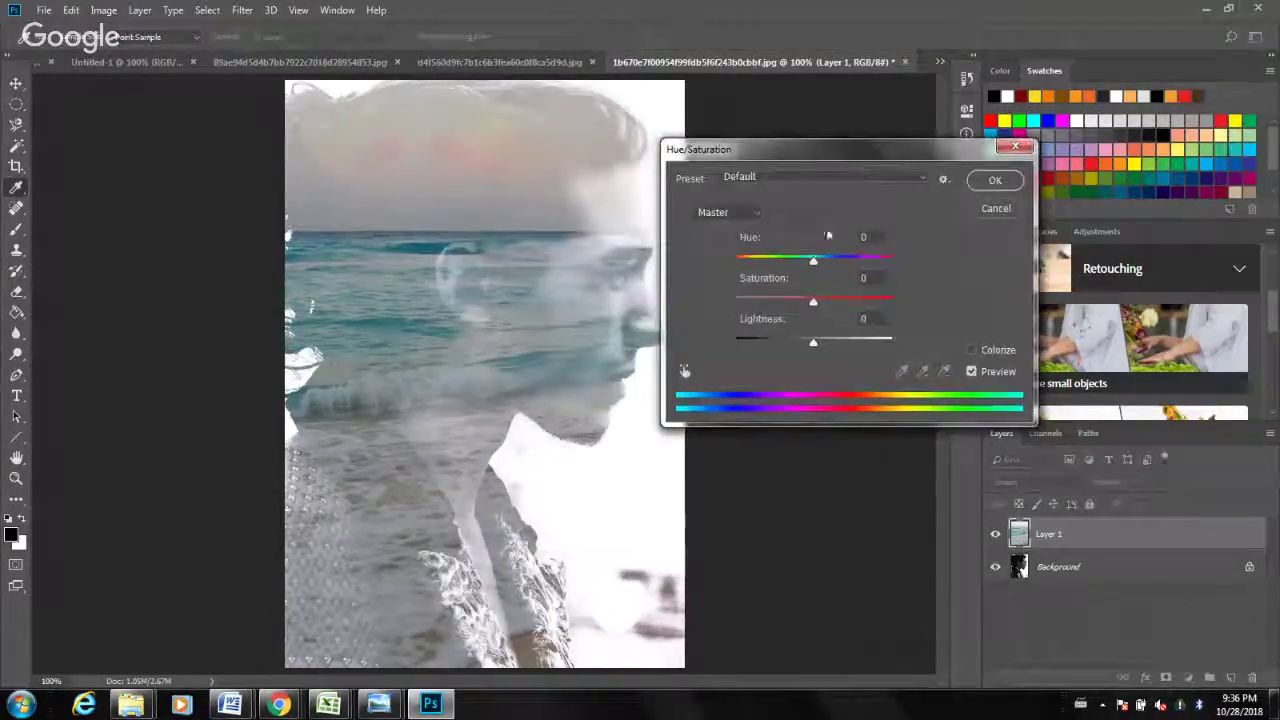
{"action": "mouse_move", "coordinate": [814, 259]}
{"action": "left_mouse_down"}
{"action": "mouse_move", "coordinate": [839, 260]}
{"action": "mouse_move", "coordinate": [816, 260]}
{"action": "left_mouse_up"}
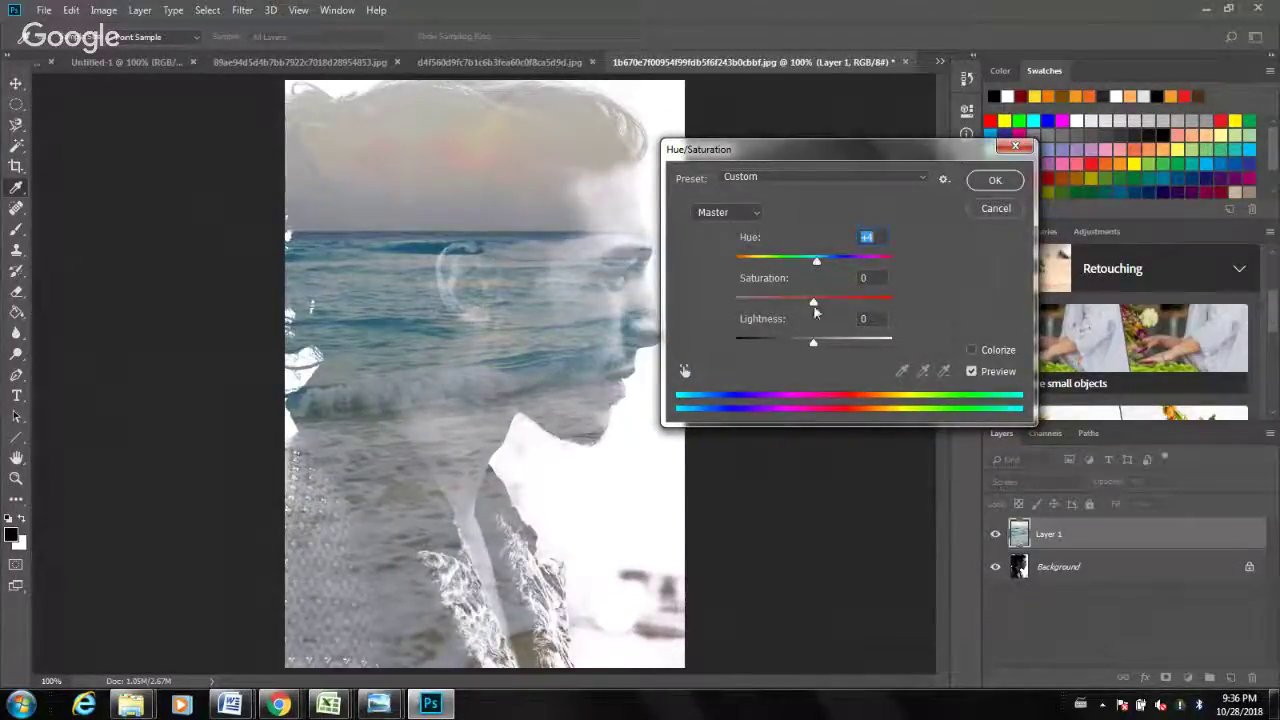
{"action": "left_click_drag", "start_coordinate": [813, 342], "coordinate": [819, 308]}
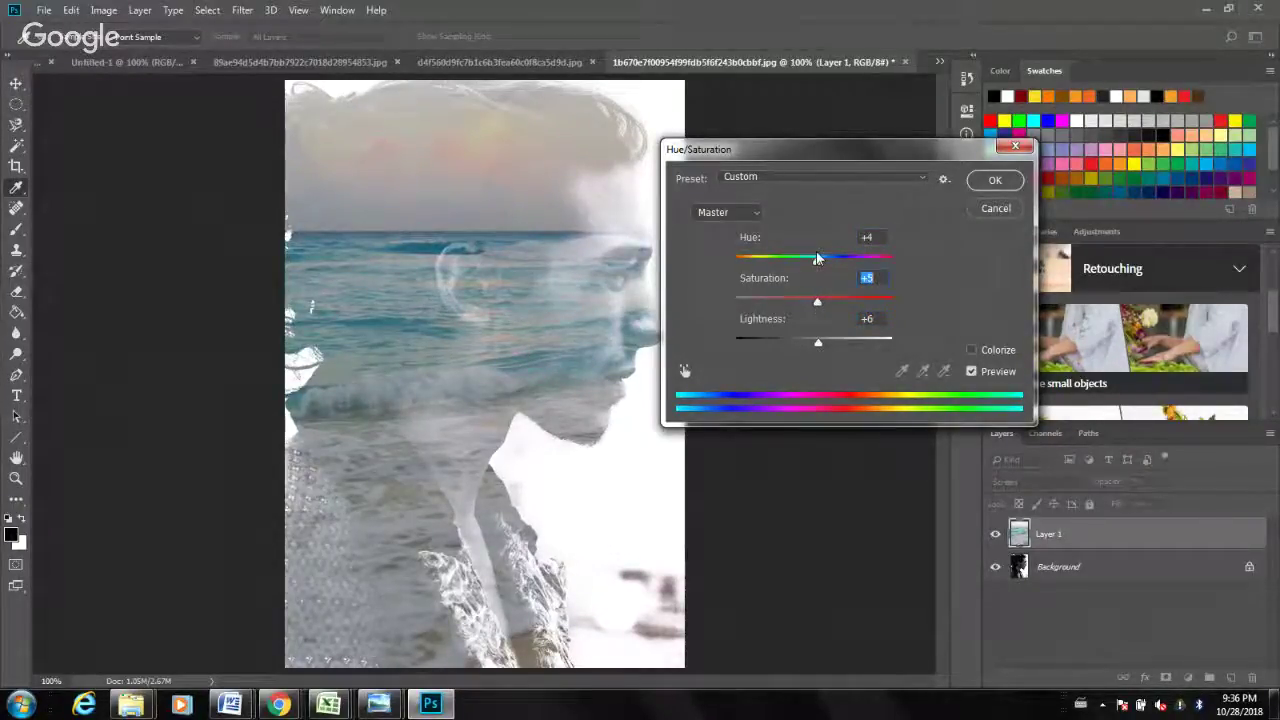
{"action": "left_click", "coordinate": [1003, 208]}
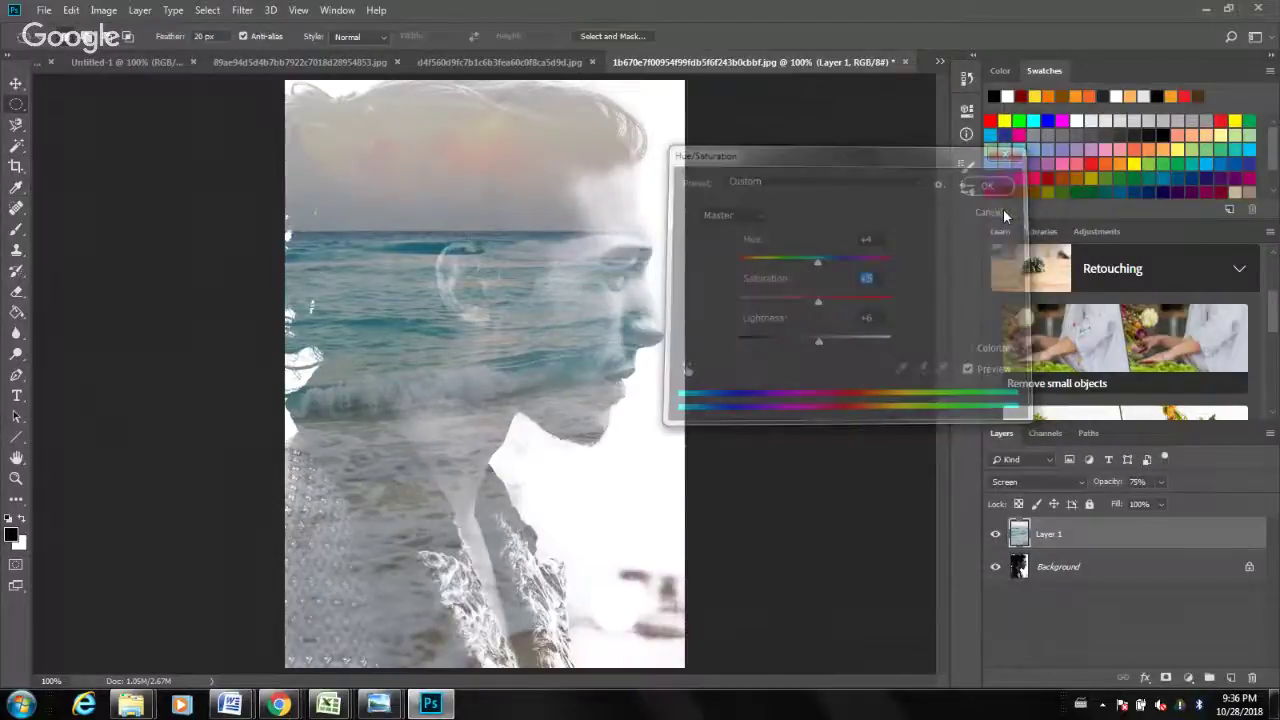
Try a layer mask on the beach layer and undo it.
{"action": "left_click", "coordinate": [1166, 679]}
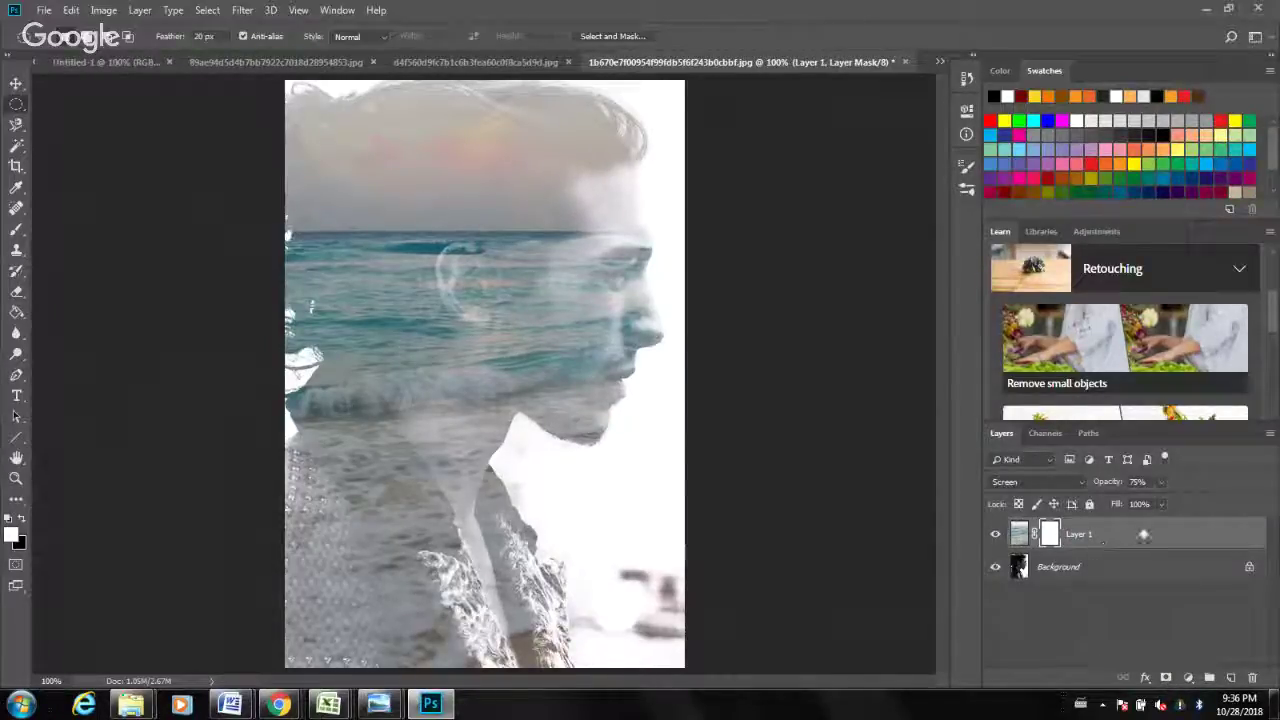
{"action": "key", "text": "ctrl+z"}
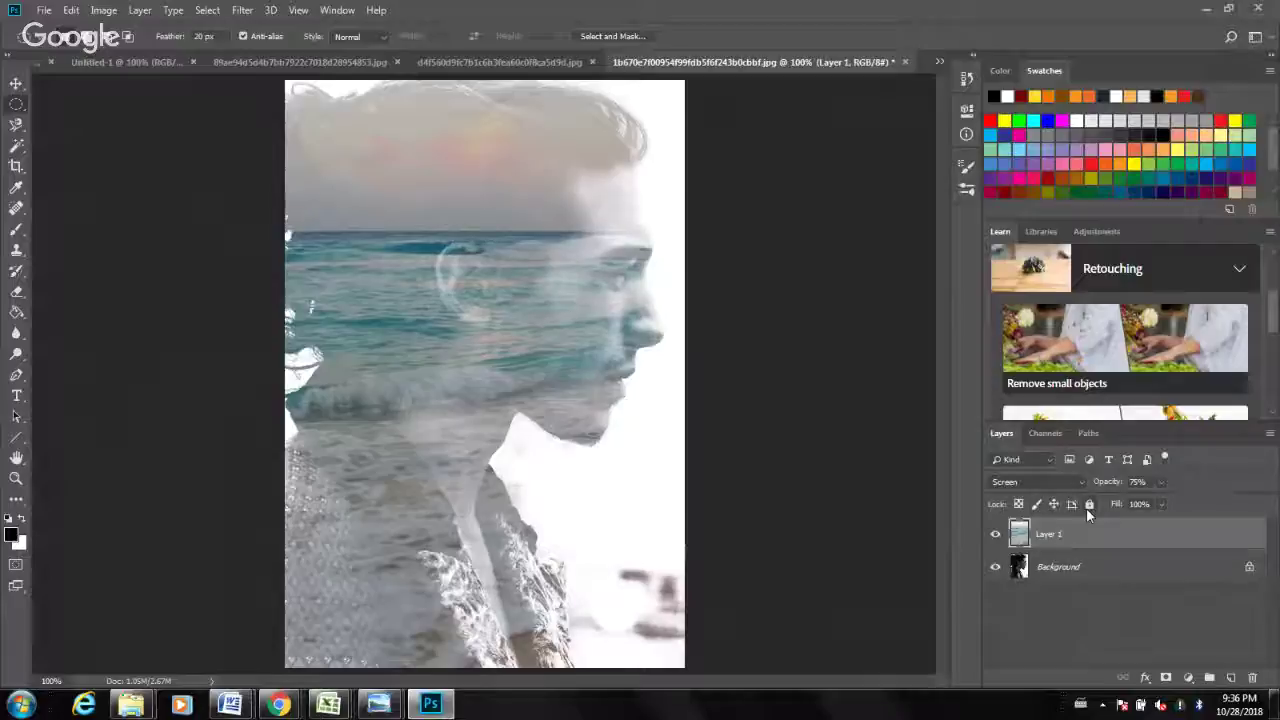
Convert the locked Background portrait into a regular layer with the default name Layer 0.
{"action": "left_click", "coordinate": [1090, 570]}
{"action": "right_click", "coordinate": [1088, 573]}
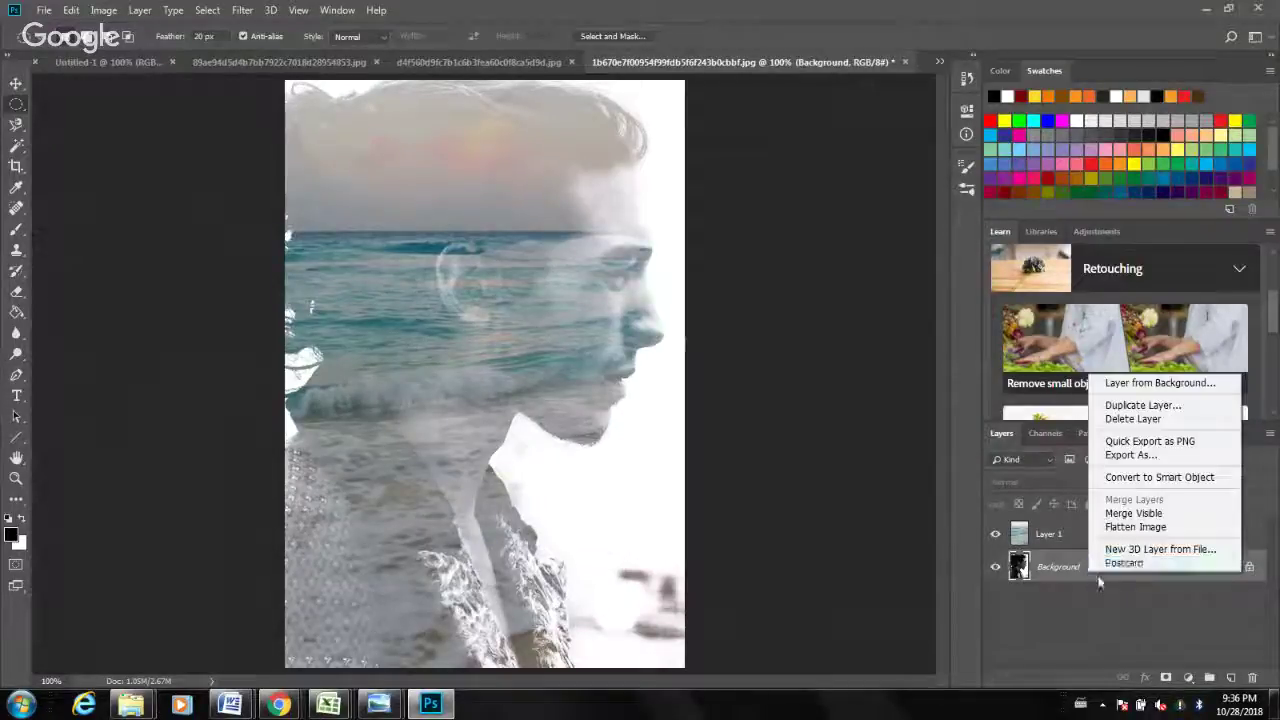
{"action": "left_click", "coordinate": [1178, 393]}
{"action": "left_click", "coordinate": [770, 204]}
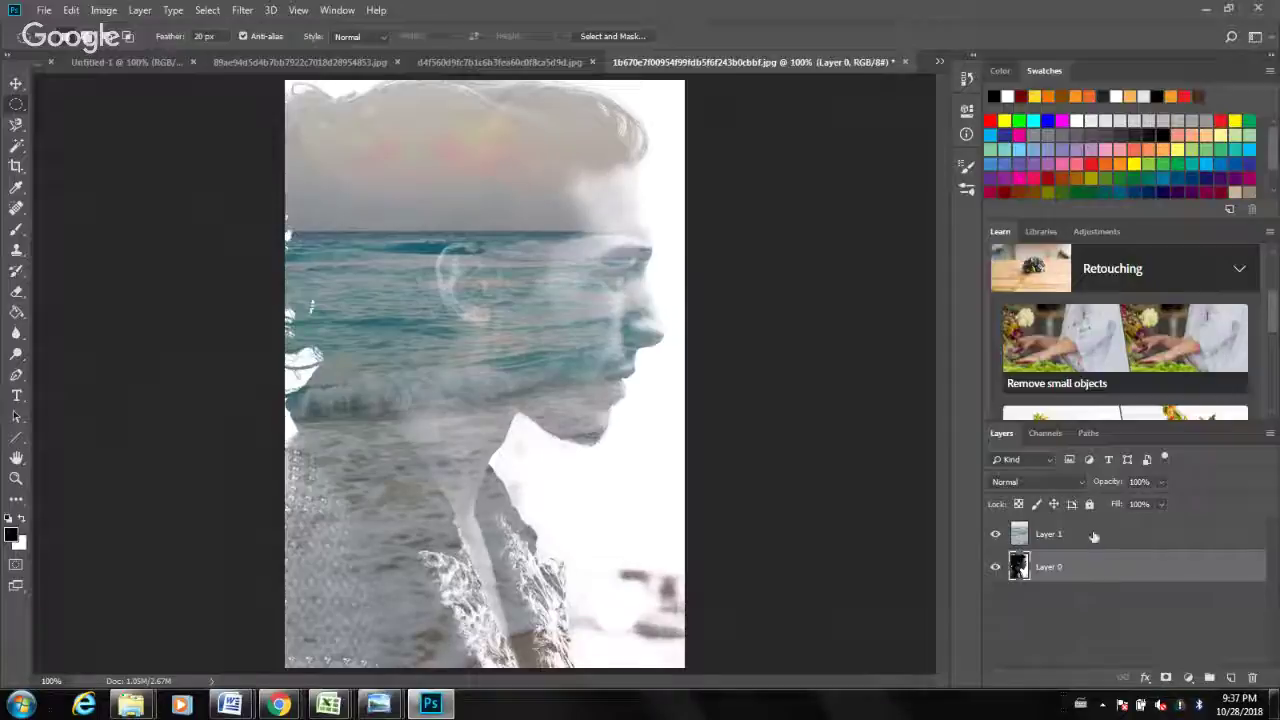
Link the beach layer and the portrait layer together, then make the beach layer active.
{"action": "left_click_drag", "start_coordinate": [1094, 537], "coordinate": [1102, 580]}
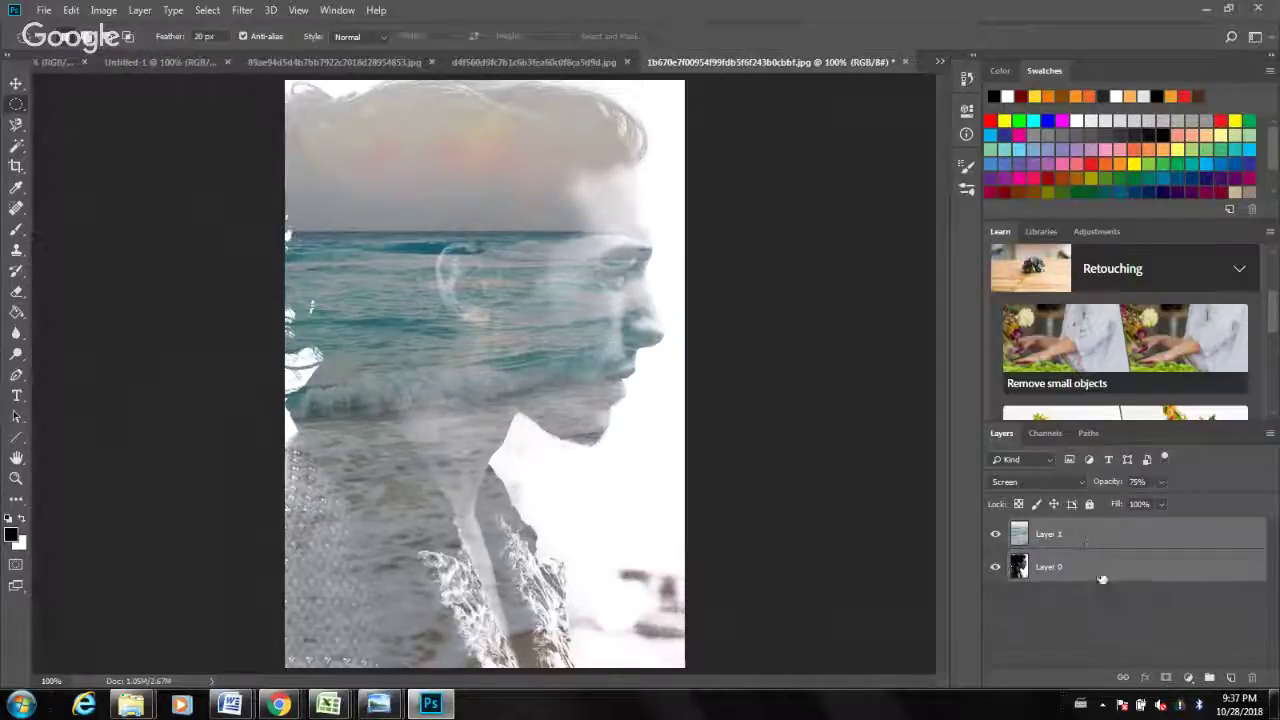
{"action": "left_click_drag", "start_coordinate": [1130, 690], "coordinate": [1099, 535]}
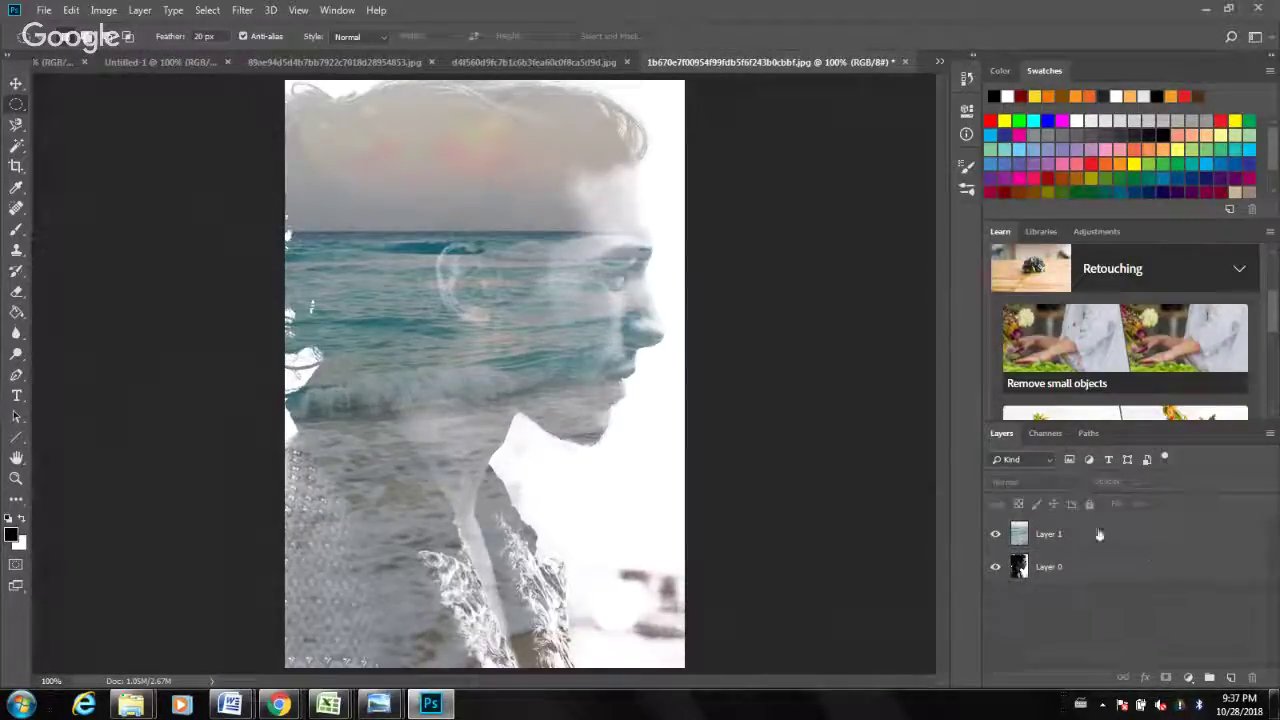
{"action": "left_click", "coordinate": [1085, 536]}
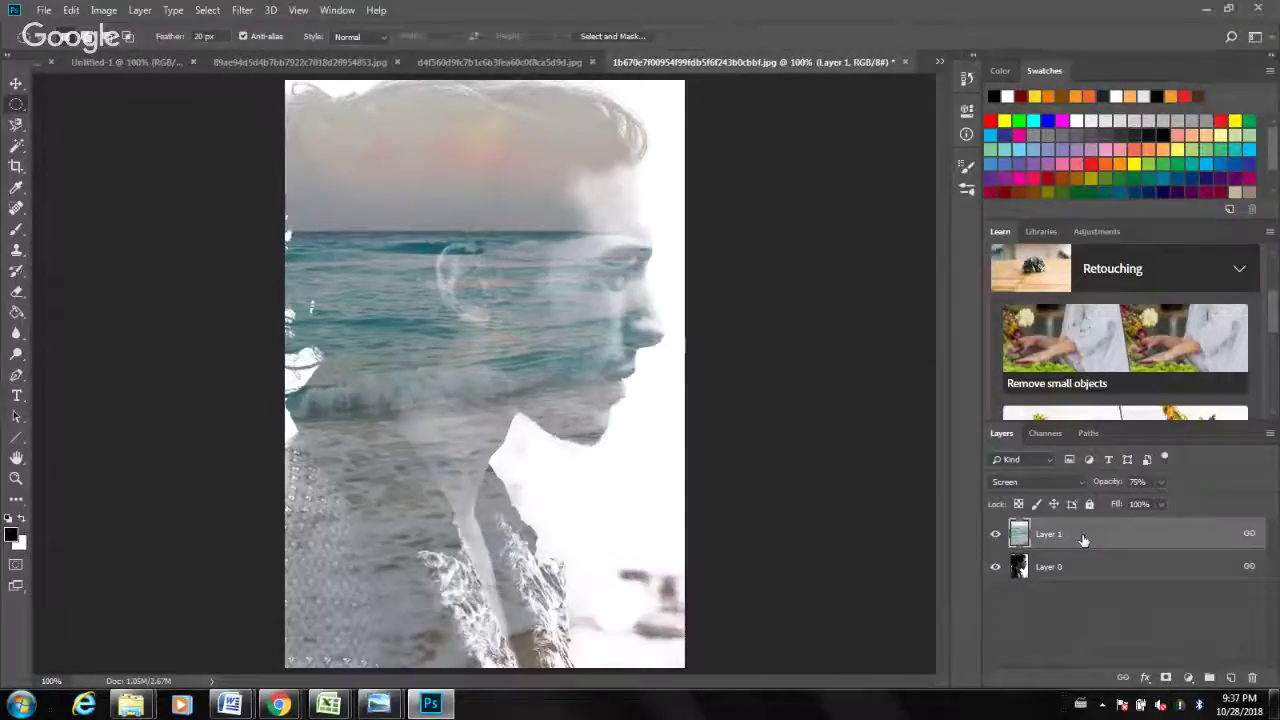
Add a layer mask to the linked beach layer, target the layer's image, and undo the mask.
{"action": "left_click", "coordinate": [1166, 679]}
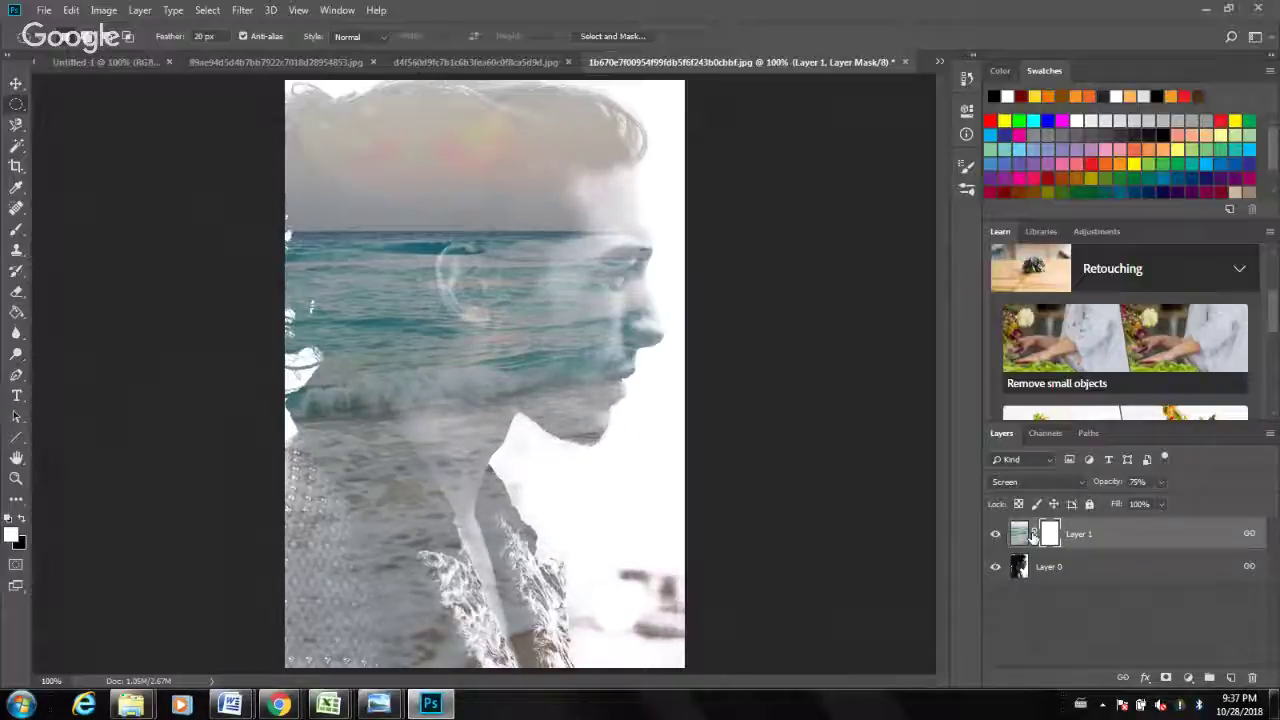
{"action": "left_click", "coordinate": [1090, 537]}
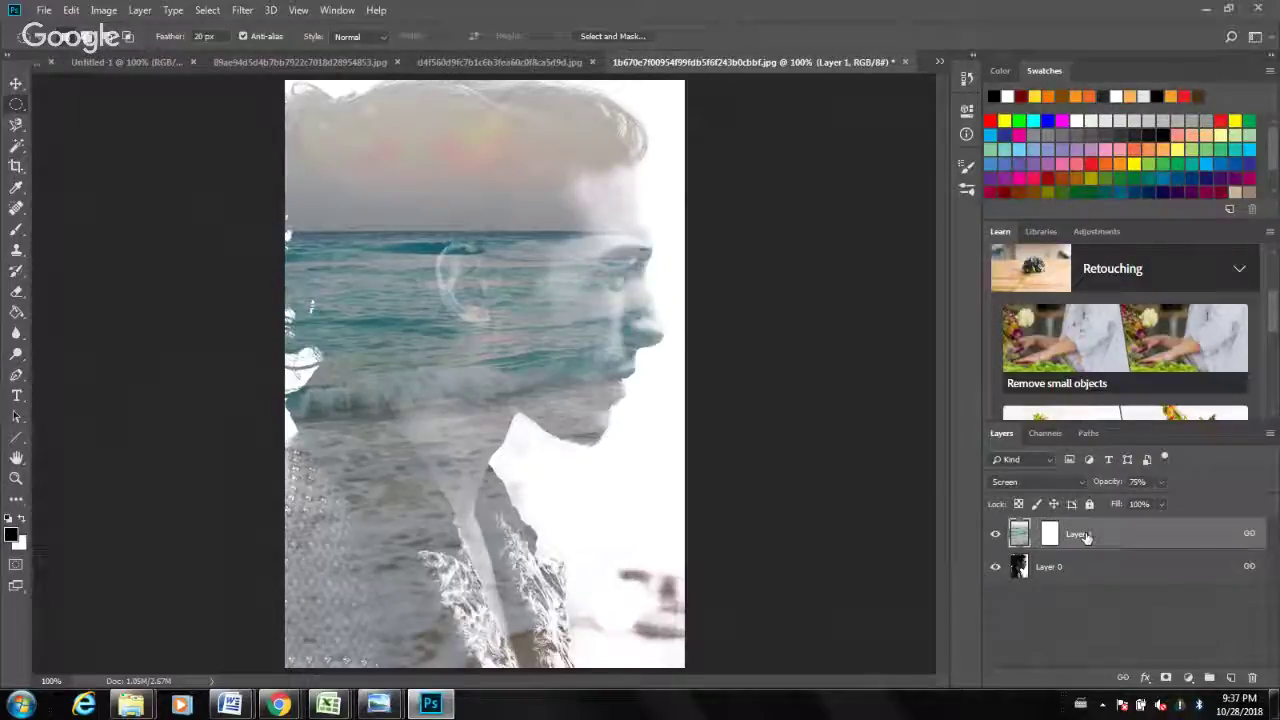
{"action": "key", "text": "ctrl+alt+z"}
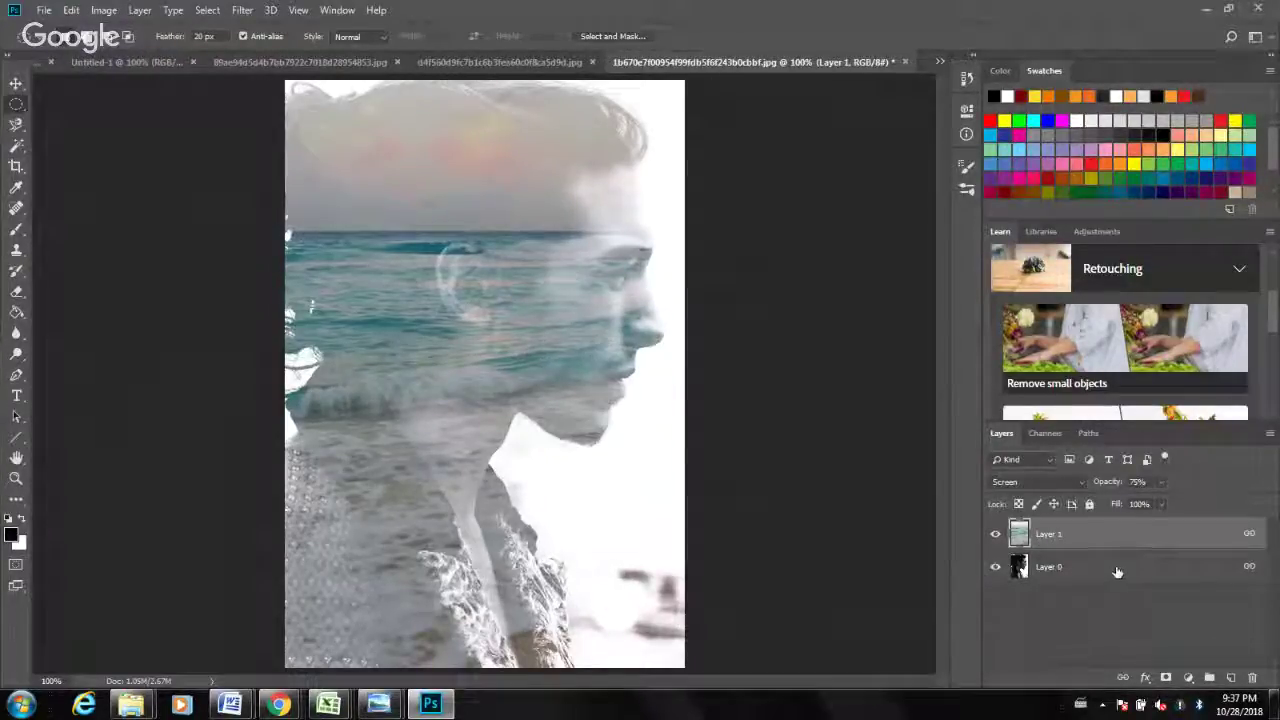
Create a new empty layer above the beach layer.
{"action": "left_click", "coordinate": [1066, 592]}
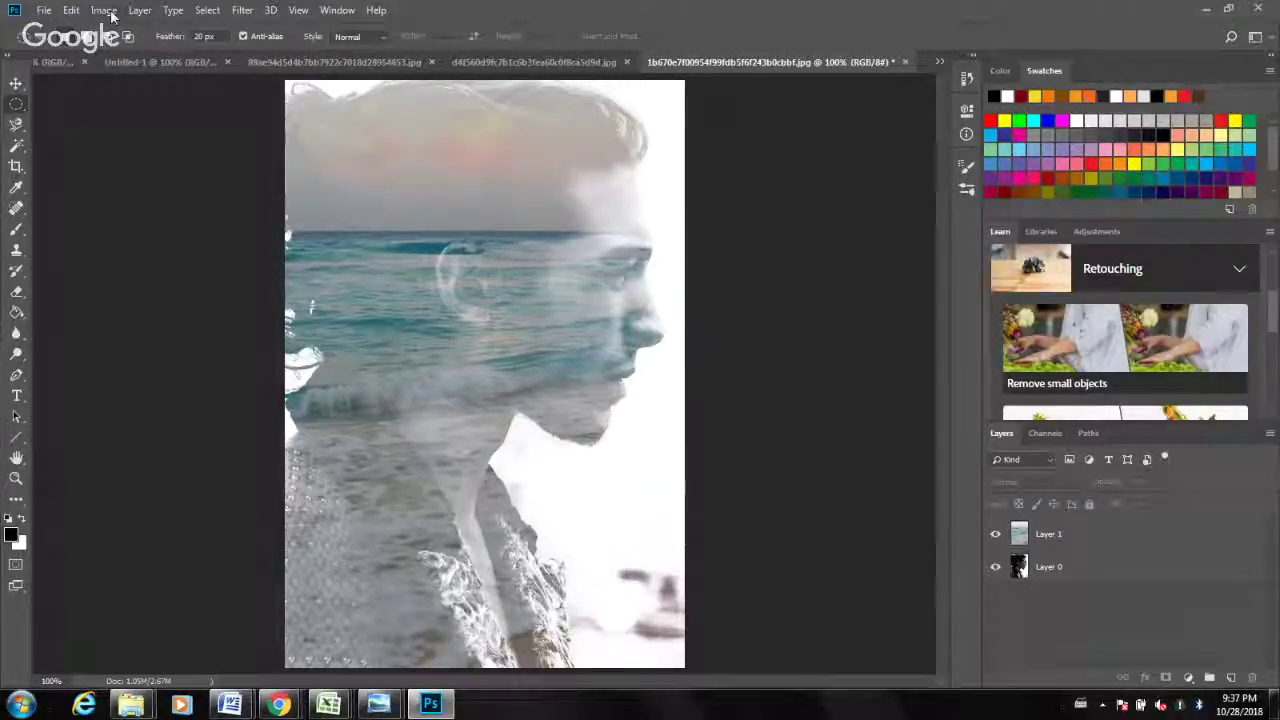
{"action": "left_click", "coordinate": [1228, 676]}
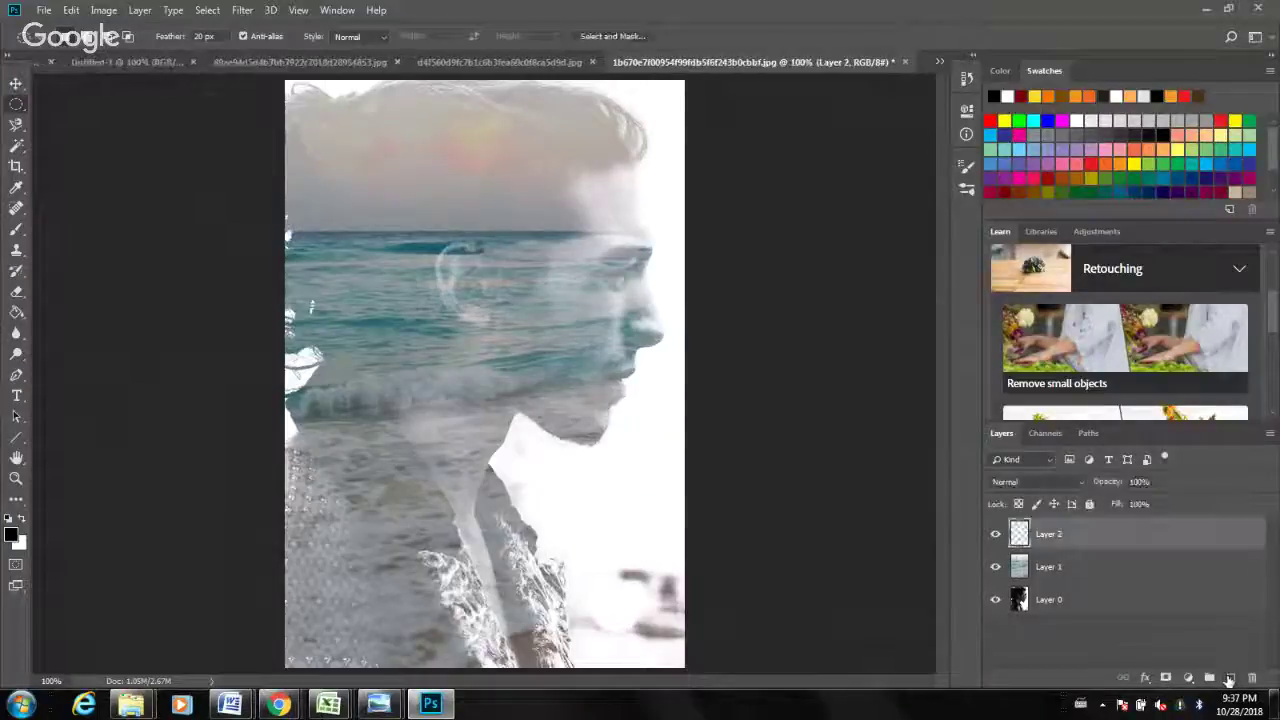
{"action": "right_click", "coordinate": [1103, 544]}
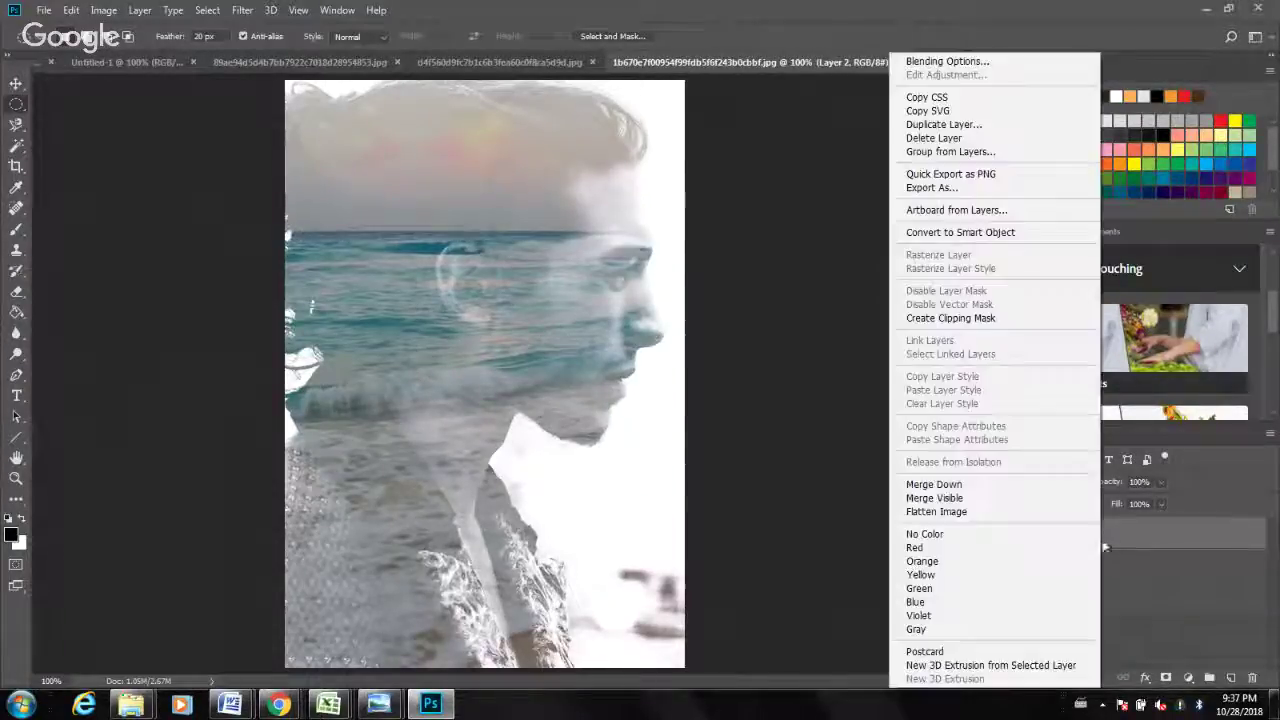
{"action": "left_click", "coordinate": [1162, 534]}
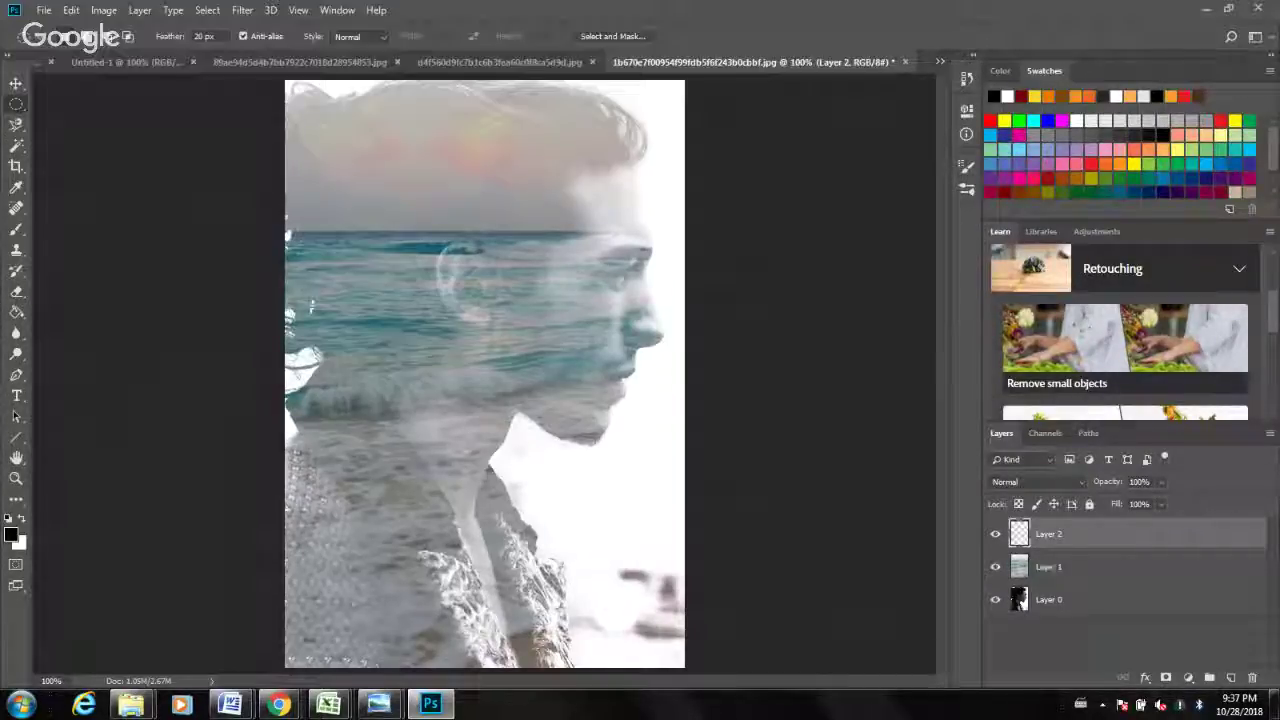
Add a text box reading "ocean" across the lower half of the portrait, then delete the text layer.
{"action": "left_click", "coordinate": [18, 398]}
{"action": "left_click_drag", "start_coordinate": [328, 389], "coordinate": [640, 569]}
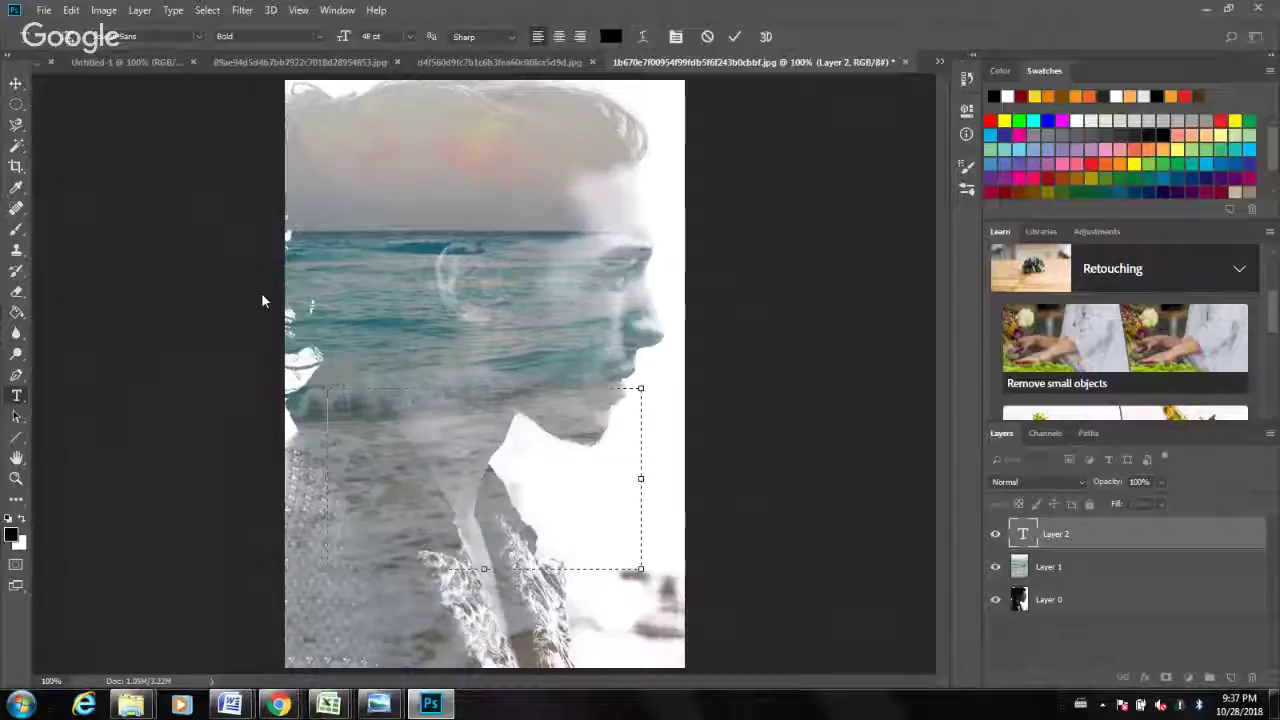
{"action": "type", "text": "ocean"}
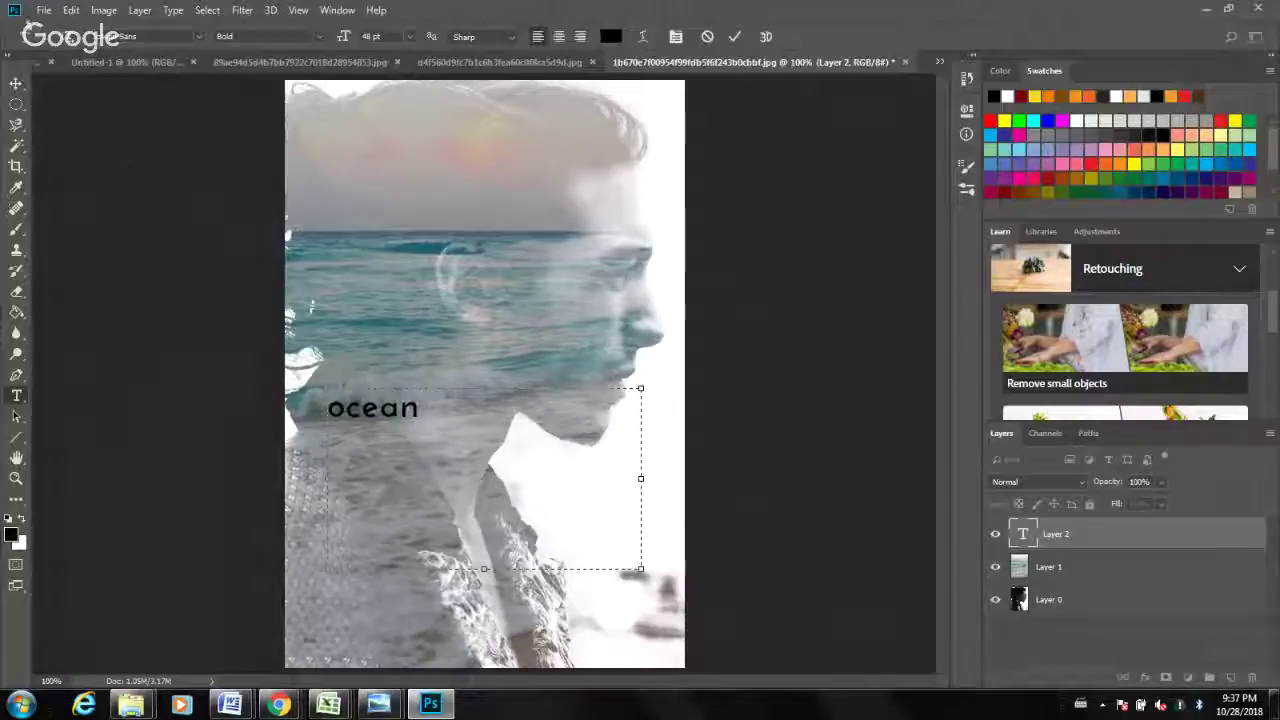
{"action": "left_click", "coordinate": [16, 84]}
{"action": "key", "text": "Delete"}
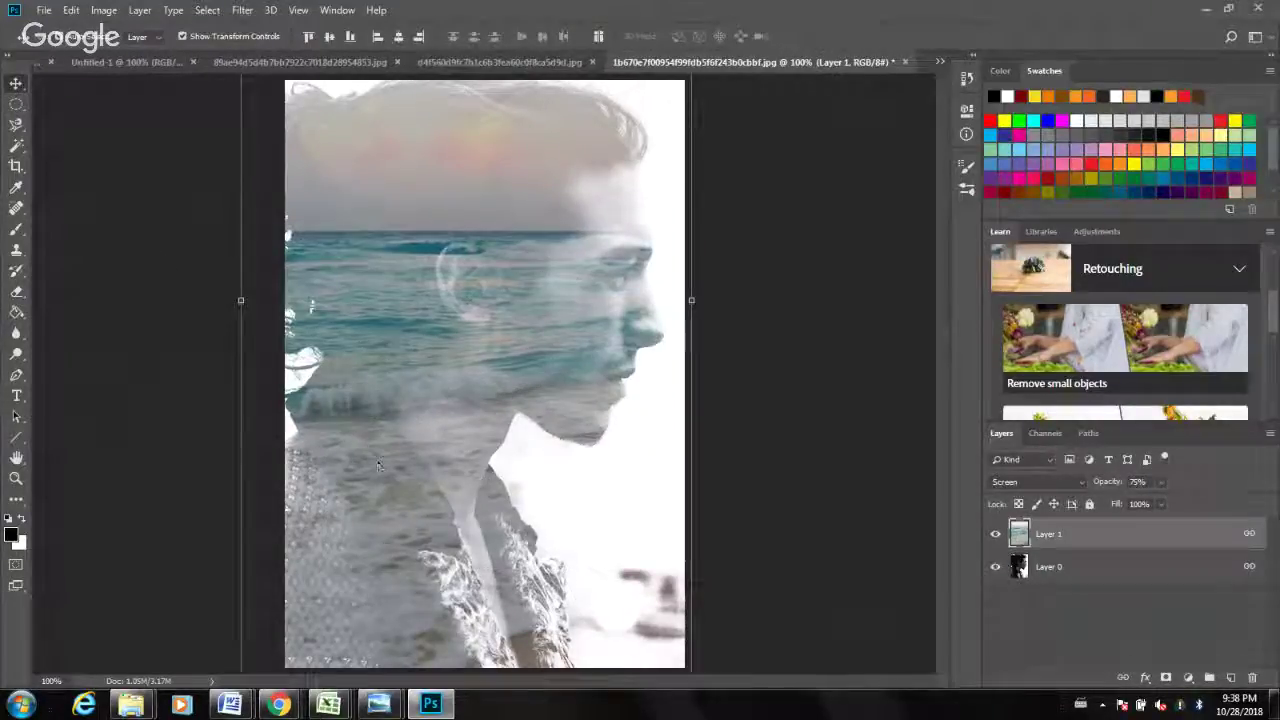
{"action": "left_click", "coordinate": [803, 540]}
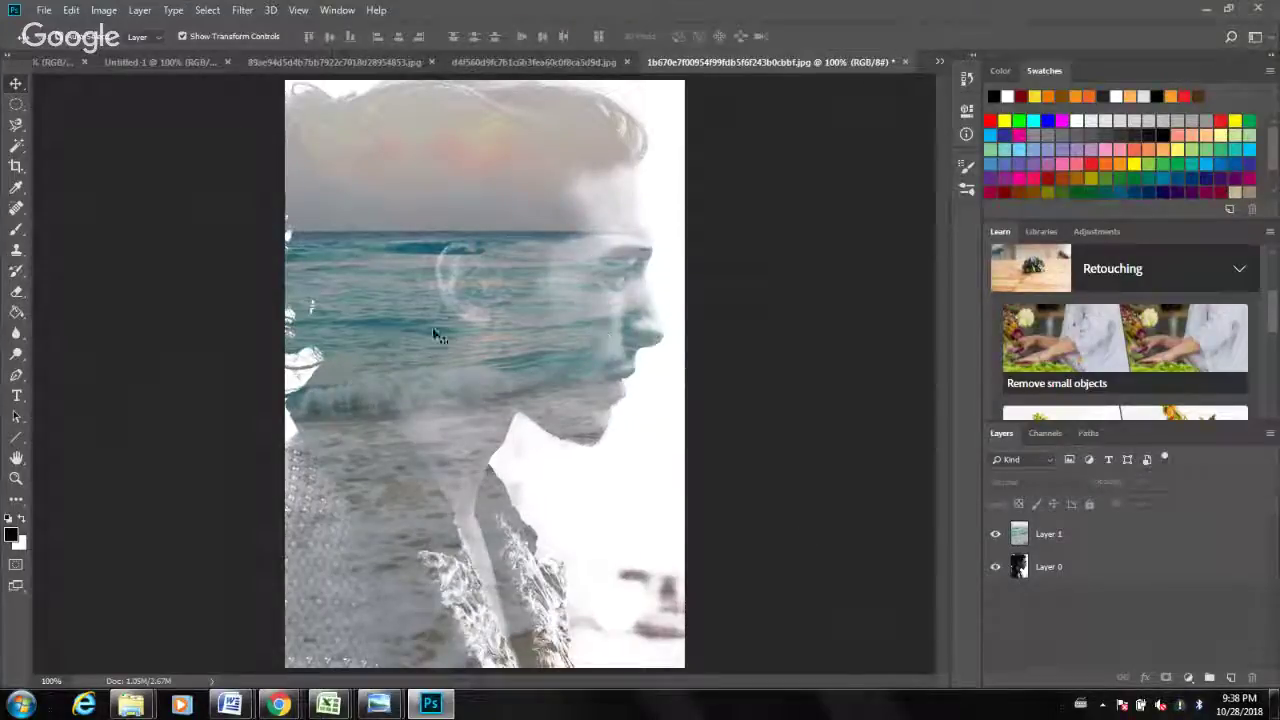
{"action": "left_click", "coordinate": [1078, 540]}
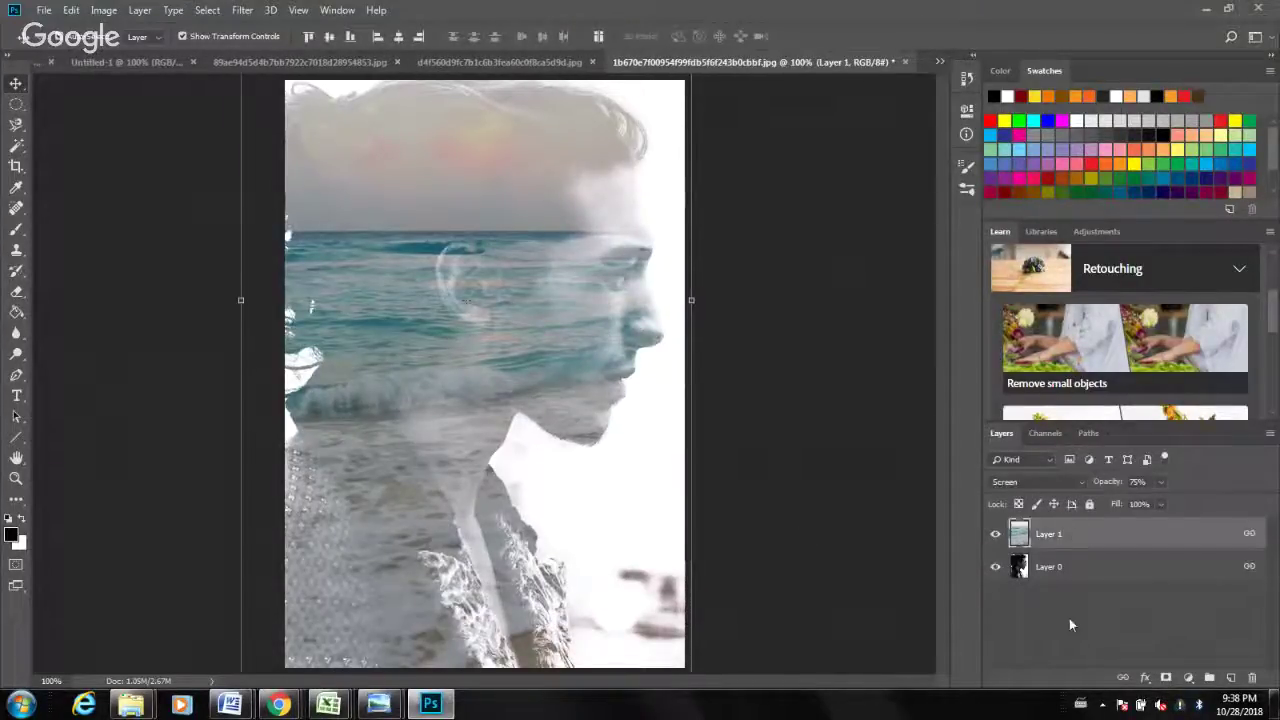
{"action": "left_click", "coordinate": [1091, 616]}
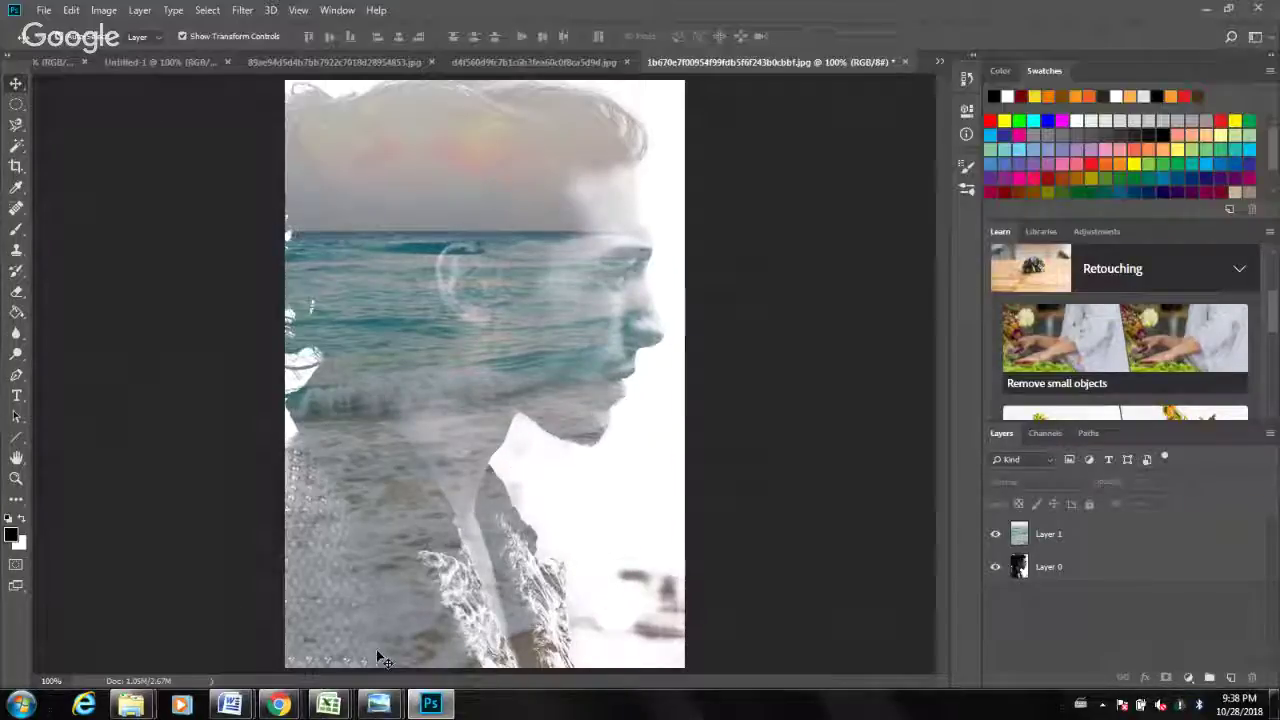
Switch to the Google Hangouts broadcast window in Chrome.
{"action": "mouse_move", "coordinate": [278, 704]}
{"action": "left_click", "coordinate": [311, 651]}
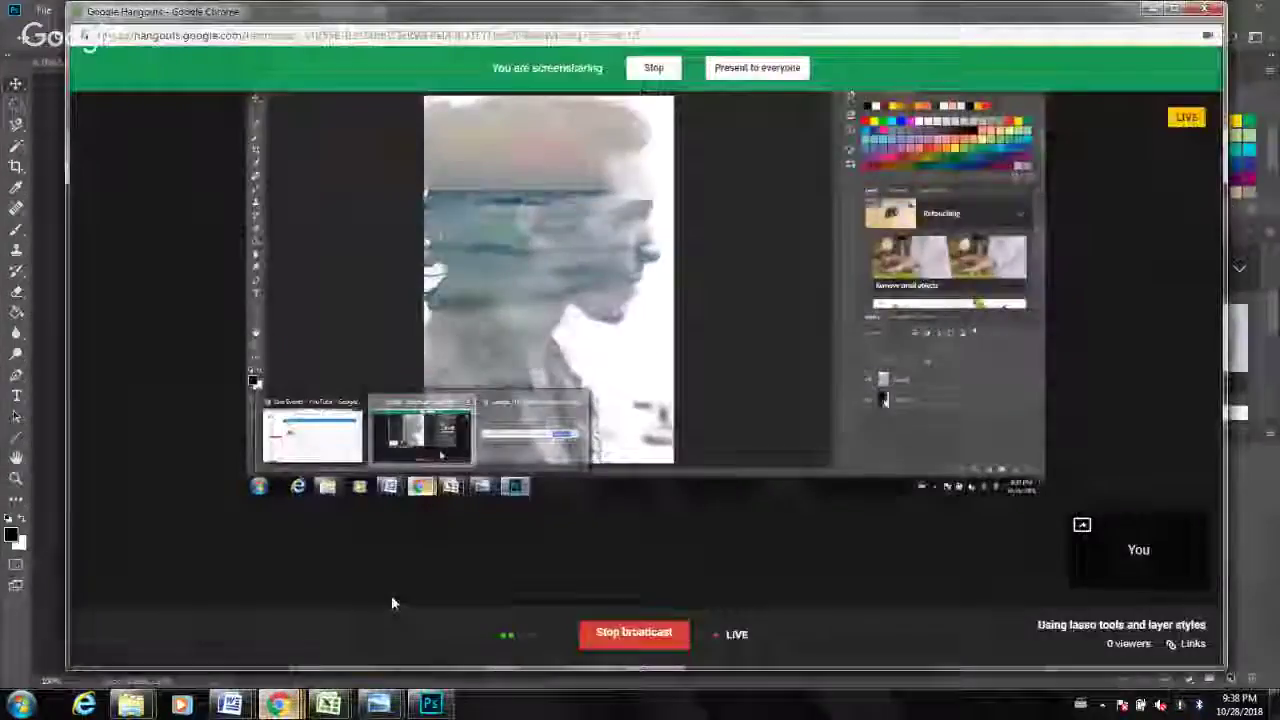